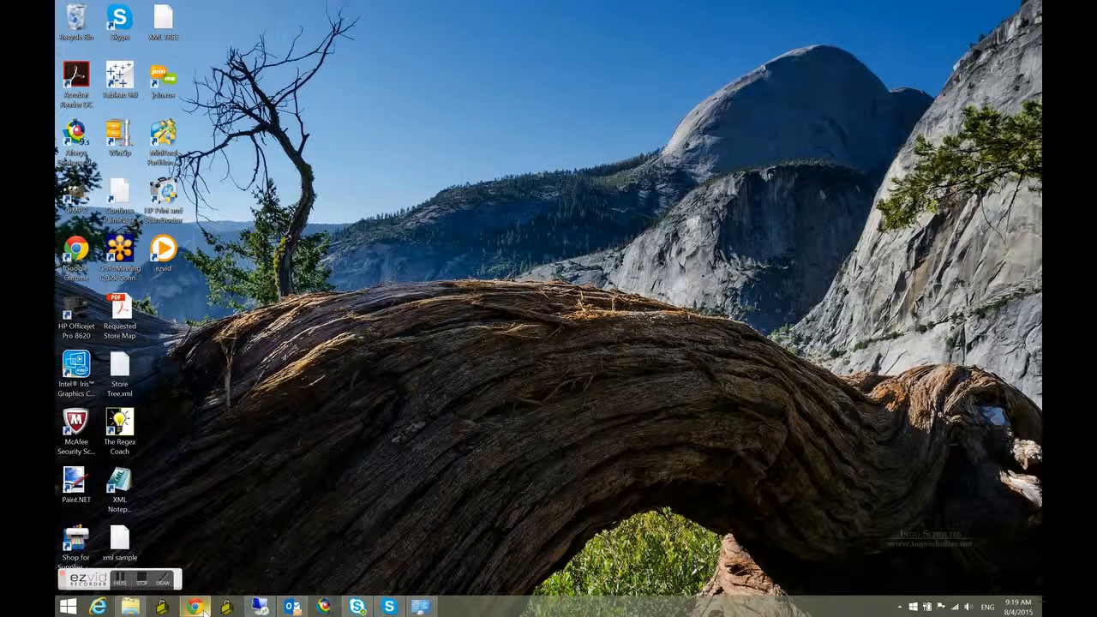
# View the Census Bureau's 2014 TIGER/Line Shapefiles block group download page for New York in Chrome
pyautogui.moveTo(204, 611)
pyautogui.click(191, 560)
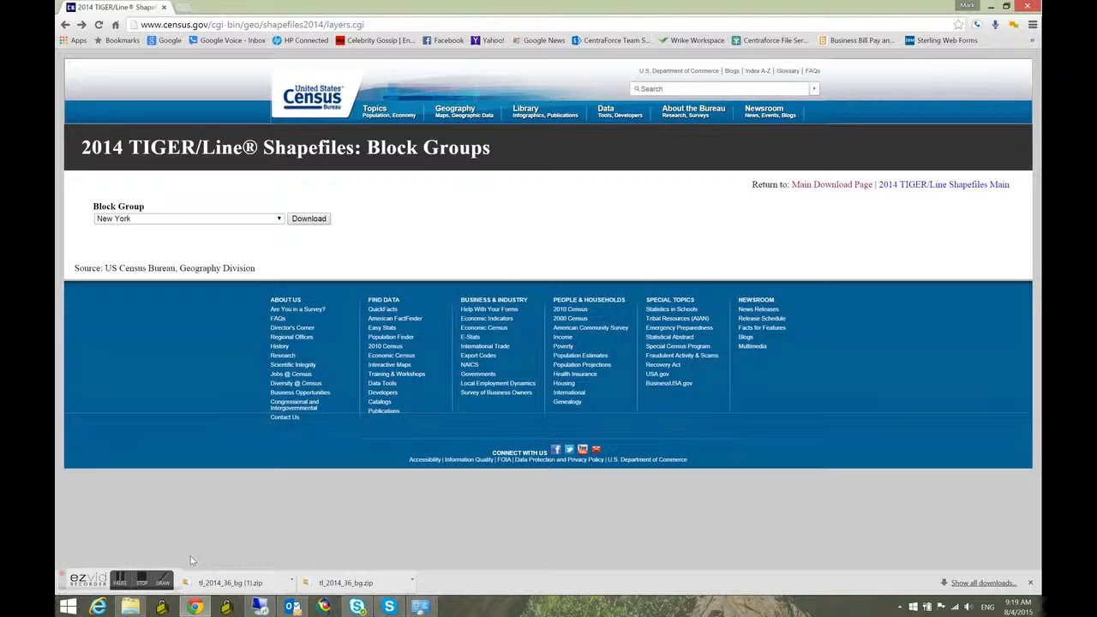
pyautogui.moveTo(455, 119)
# Switch to the remote desktop and bring up the input section of the Generate Block Group Polygons workflow in Alteryx Designer
pyautogui.click(260, 607)
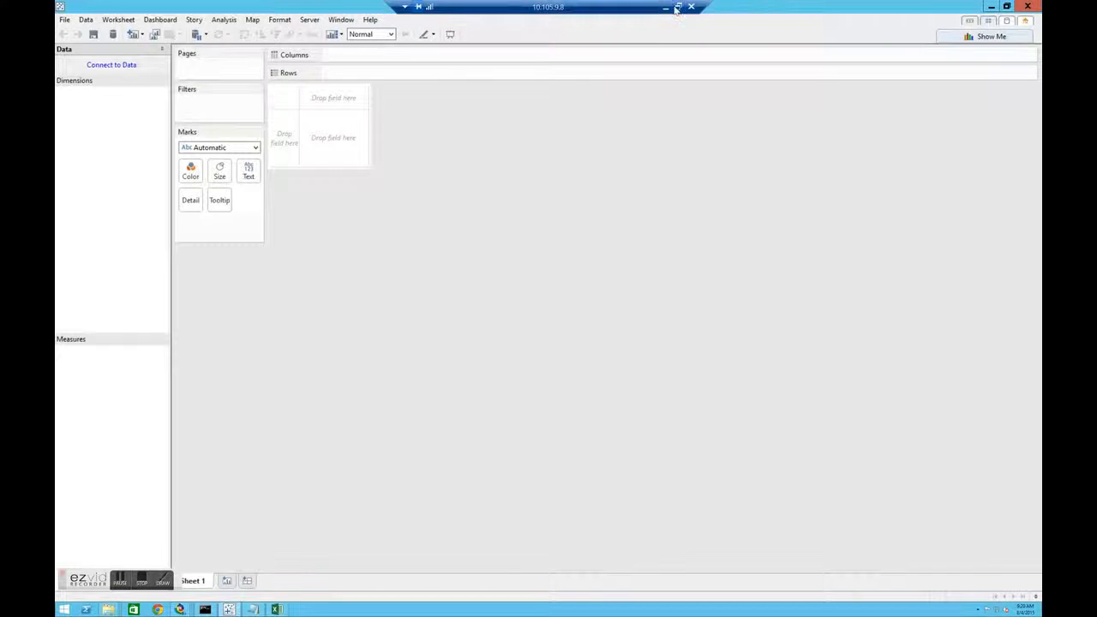
pyautogui.click(989, 7)
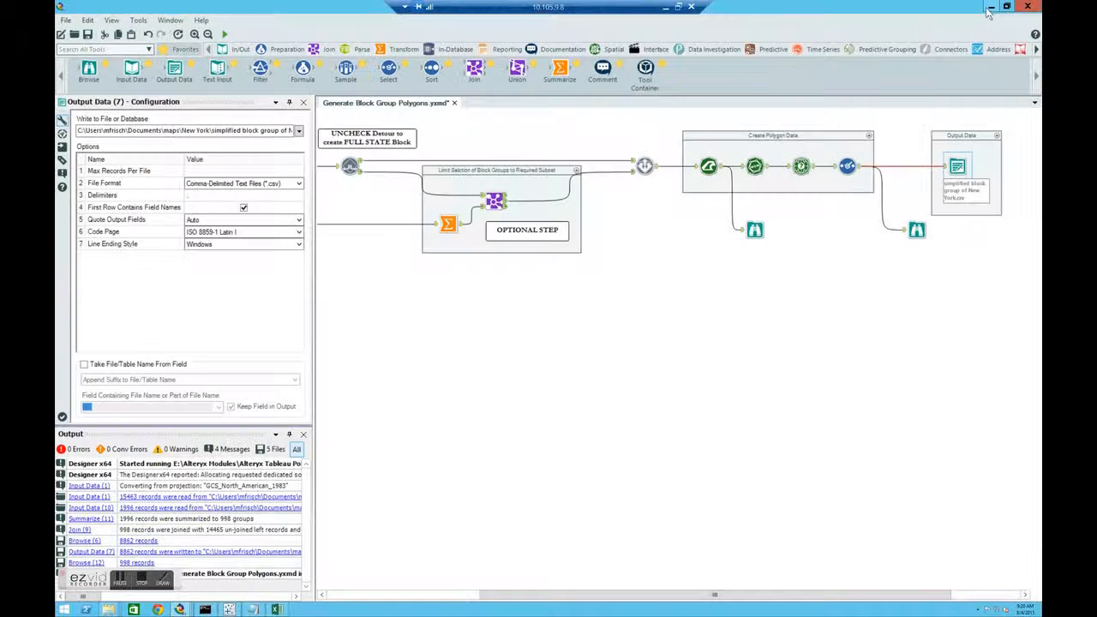
pyautogui.moveTo(463, 592); pyautogui.dragTo(352, 585)
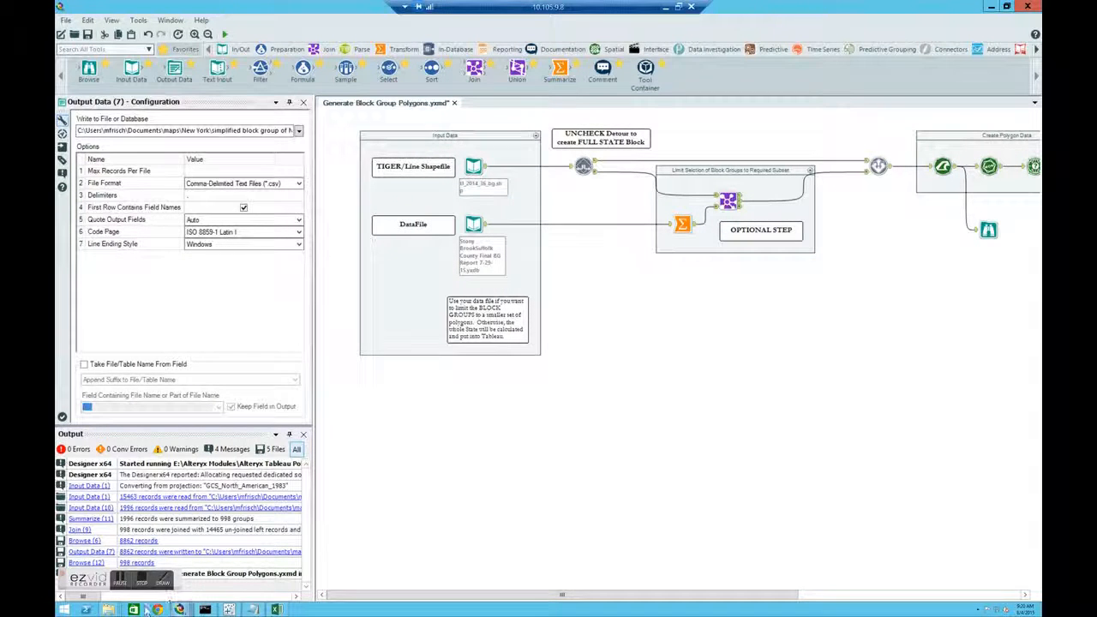
# Look up the tl_2014_36_bg.shp shapefile in the New York maps folder and return to the workflow
pyautogui.moveTo(109, 608)
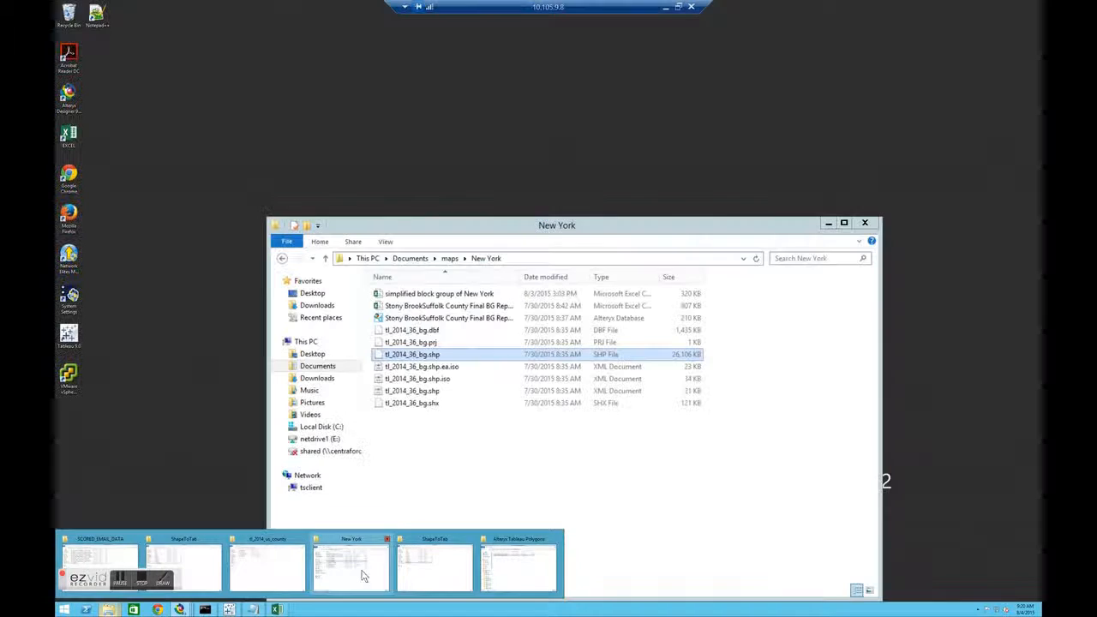
pyautogui.click(351, 568)
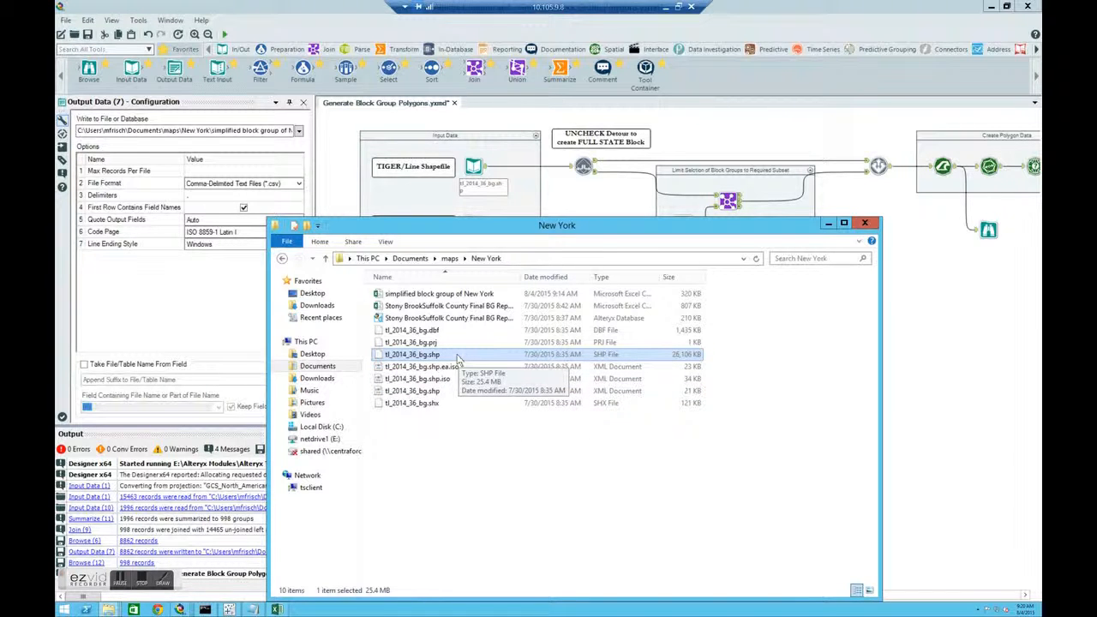
pyautogui.click(827, 224)
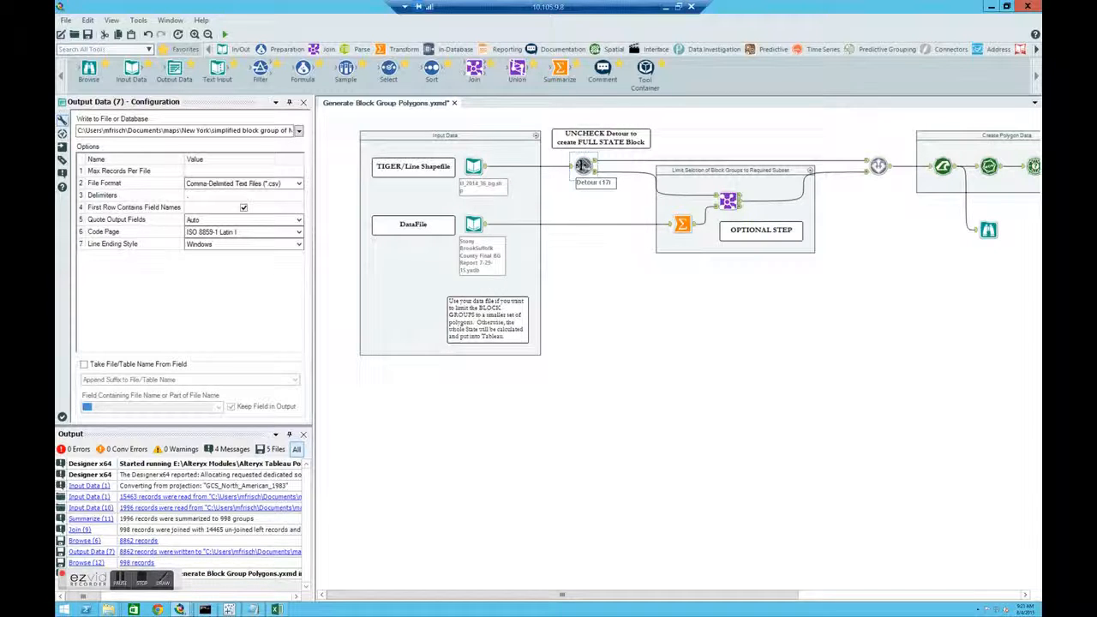
# Review the Detour and TIGER/Line Shapefile input configurations, and run the block group polygon workflow
pyautogui.click(583, 164)
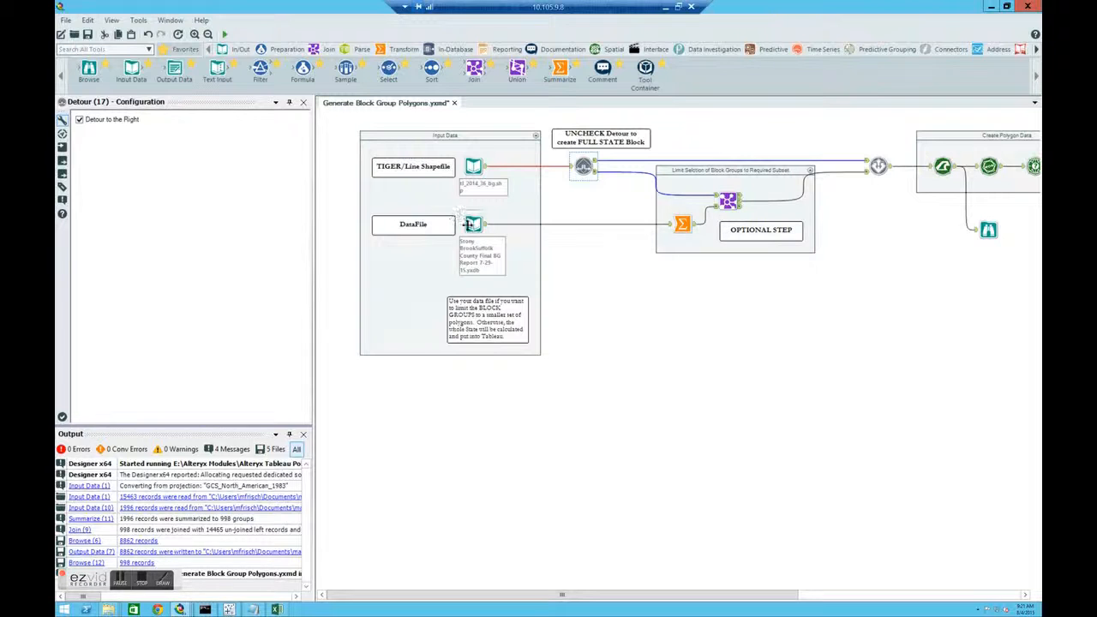
pyautogui.click(472, 167)
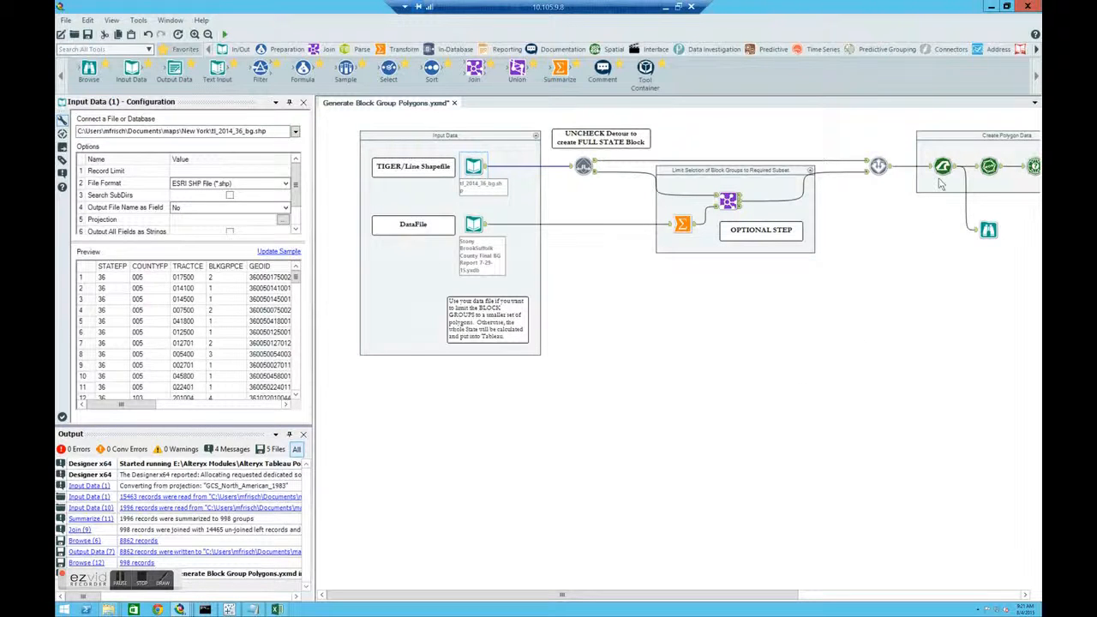
pyautogui.moveTo(814, 601); pyautogui.dragTo(991, 602)
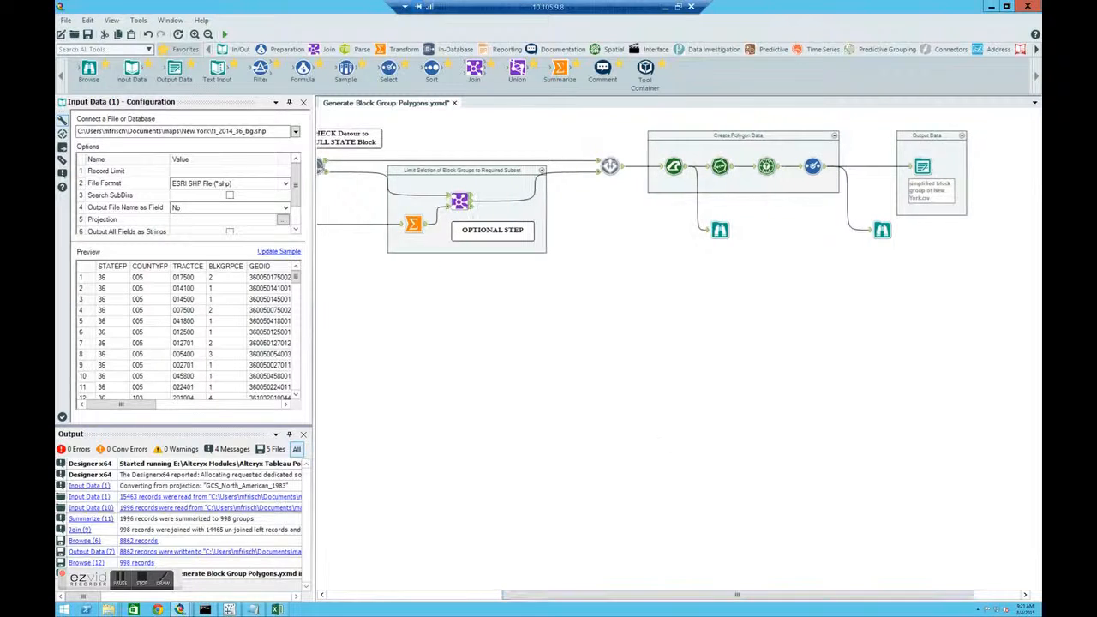
pyautogui.click(224, 34)
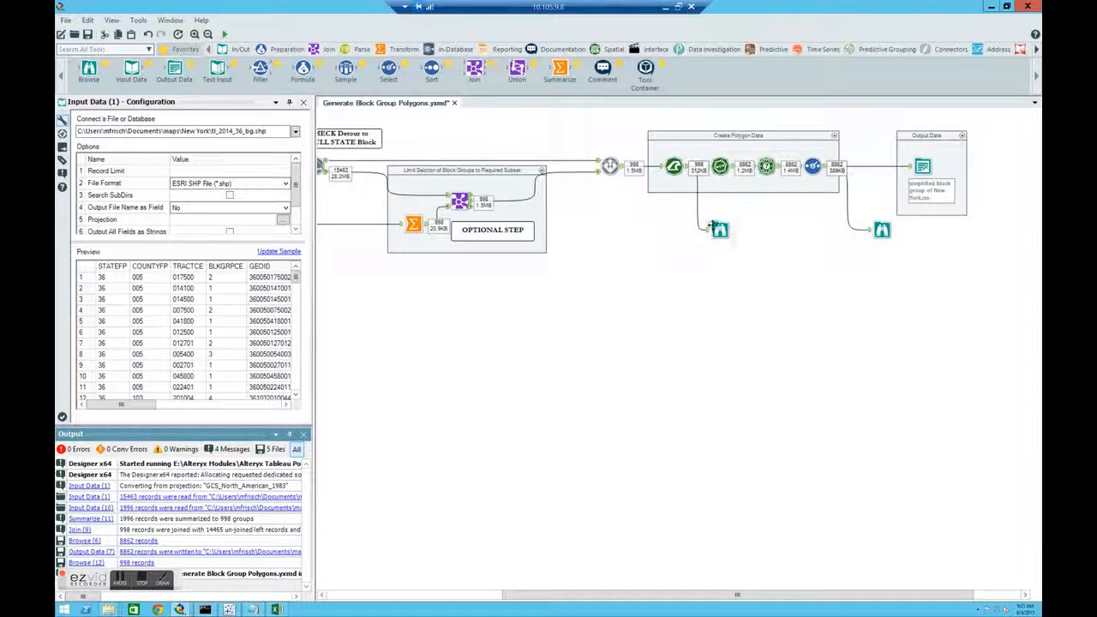
# Examine the block group polygons on the map of the first Browse tool in a separate window
pyautogui.click(718, 229)
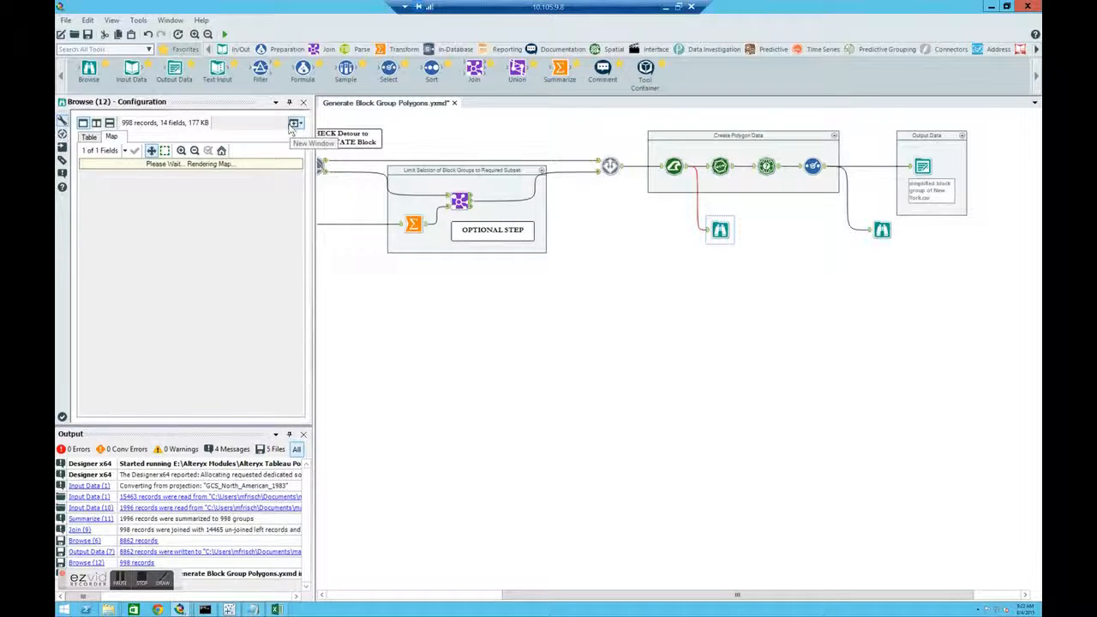
pyautogui.click(293, 123)
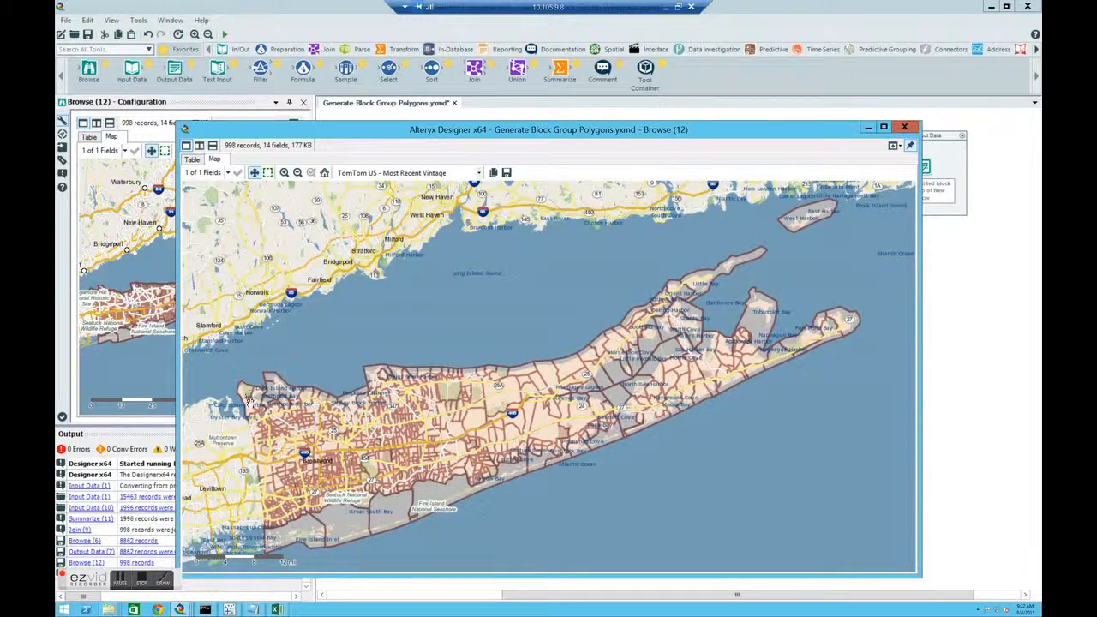
pyautogui.scroll(1, 289, 490)
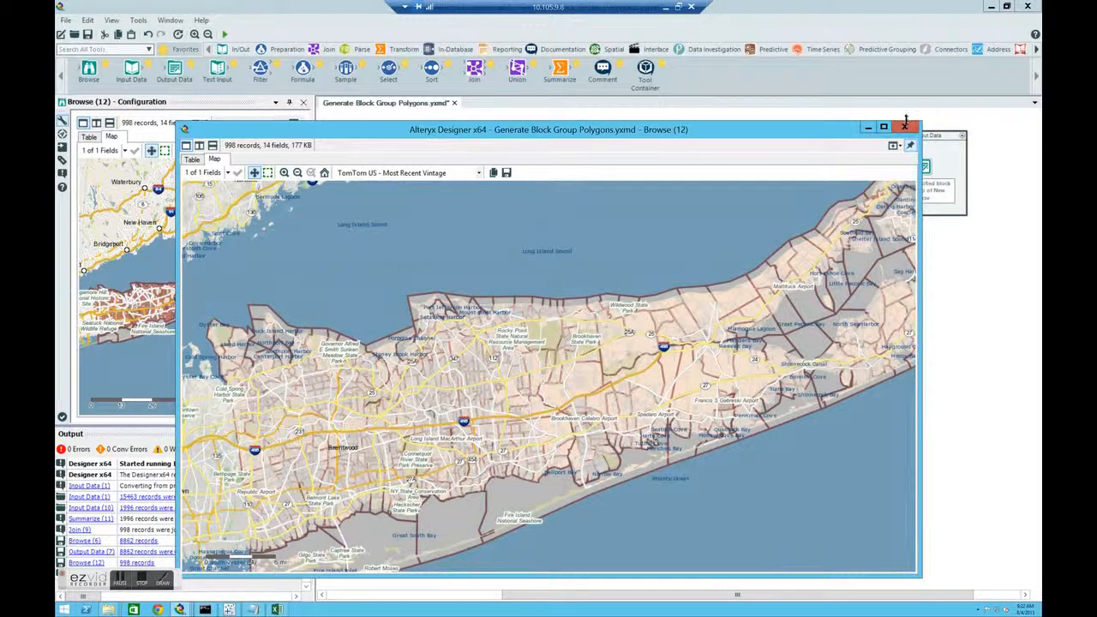
pyautogui.click(904, 128)
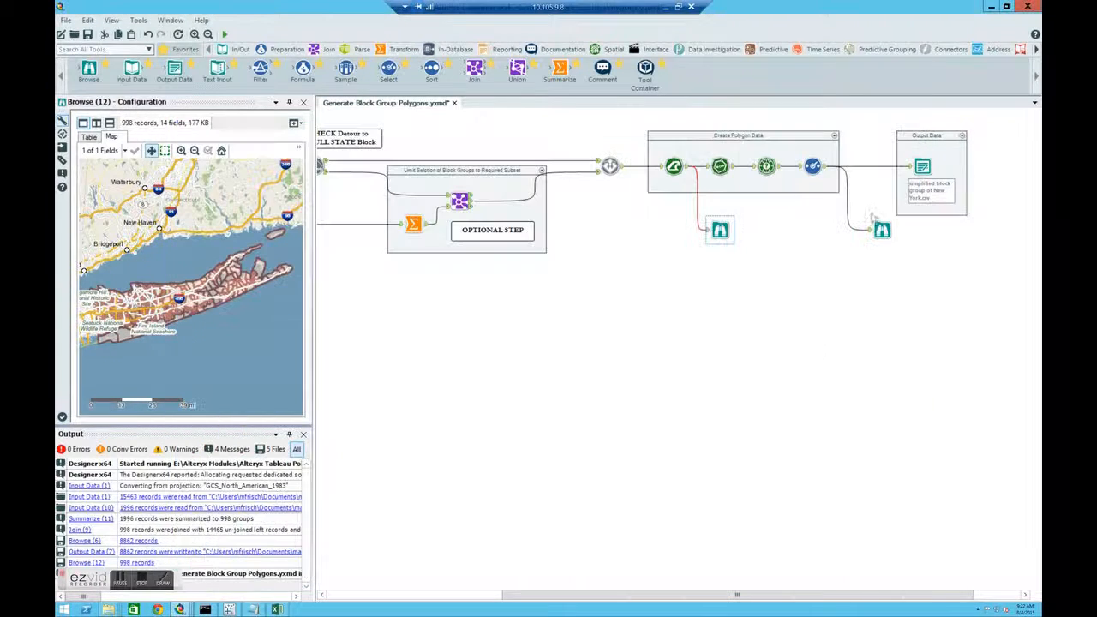
# Examine the BG, Order, Longitude and Latitude table from the final Browse tool in a separate window
pyautogui.click(881, 228)
pyautogui.click(882, 228)
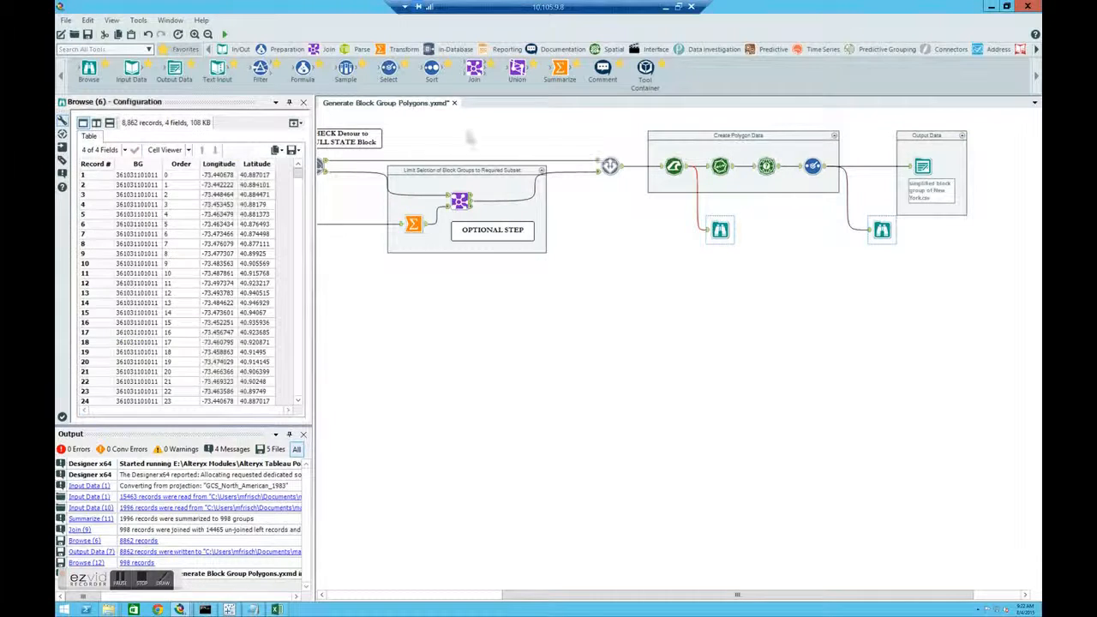
pyautogui.click(293, 124)
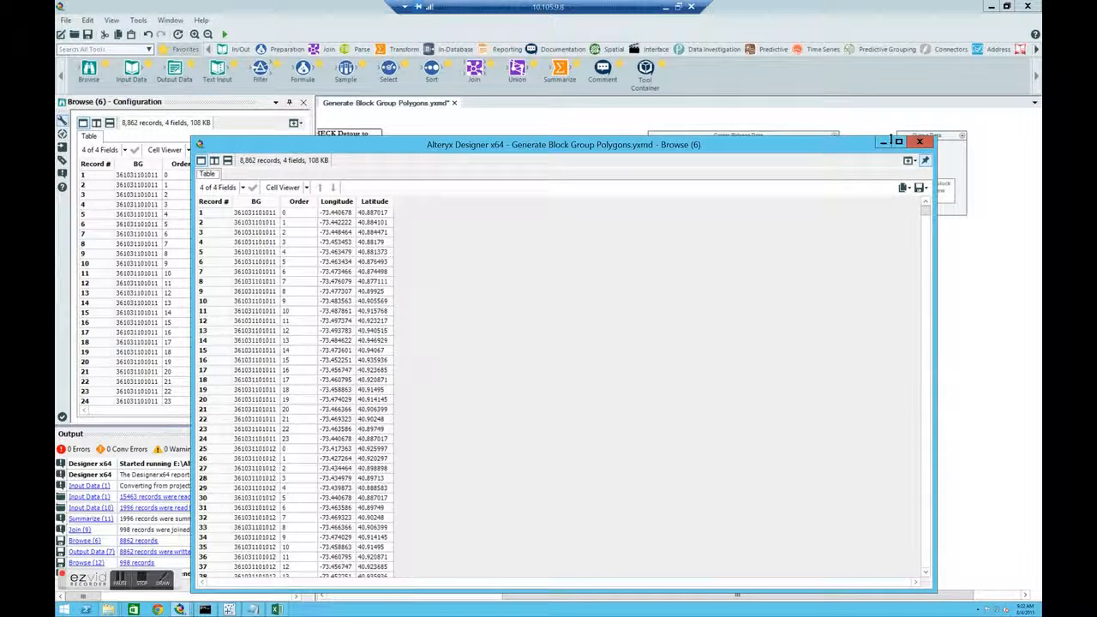
pyautogui.click(920, 144)
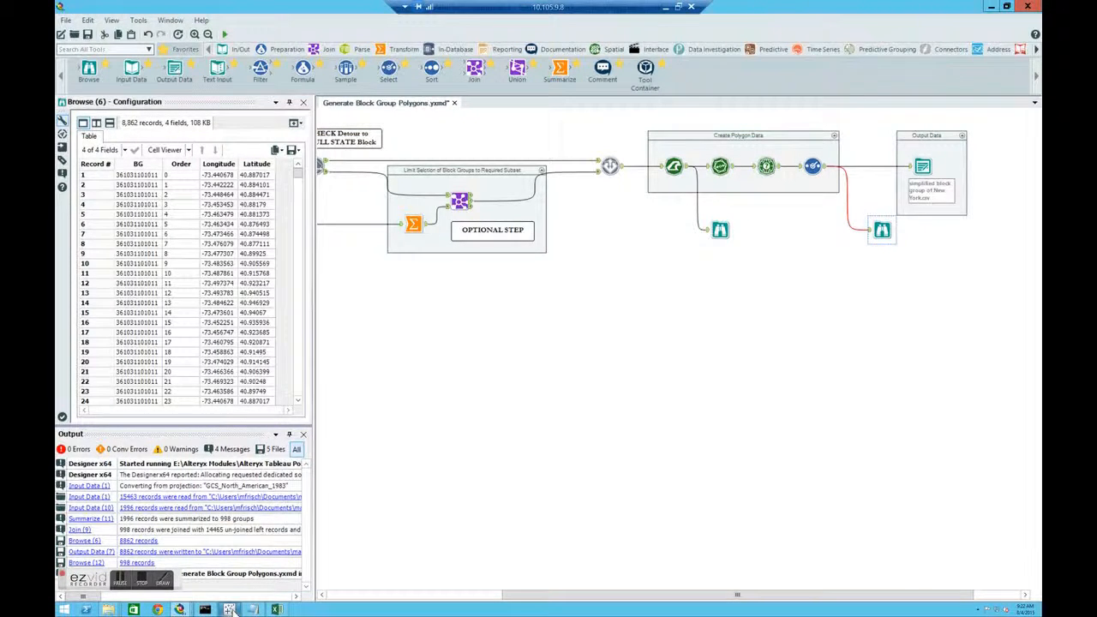
# Switch to Tableau, connect to the text file "simplified block group of New York" and go to the worksheet
pyautogui.click(235, 589)
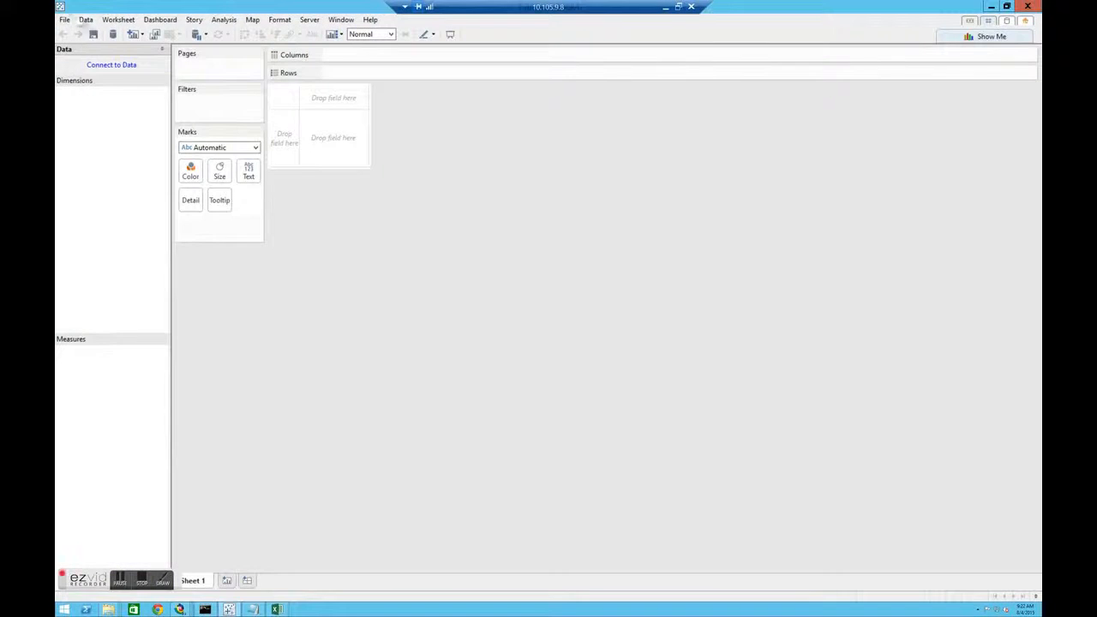
pyautogui.click(110, 66)
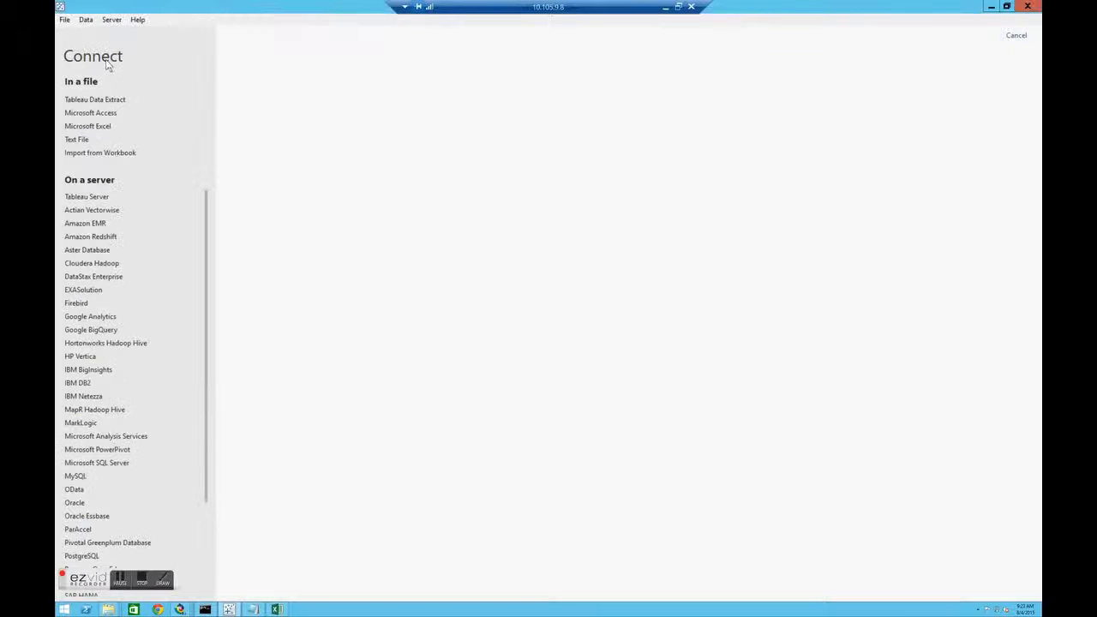
pyautogui.click(74, 139)
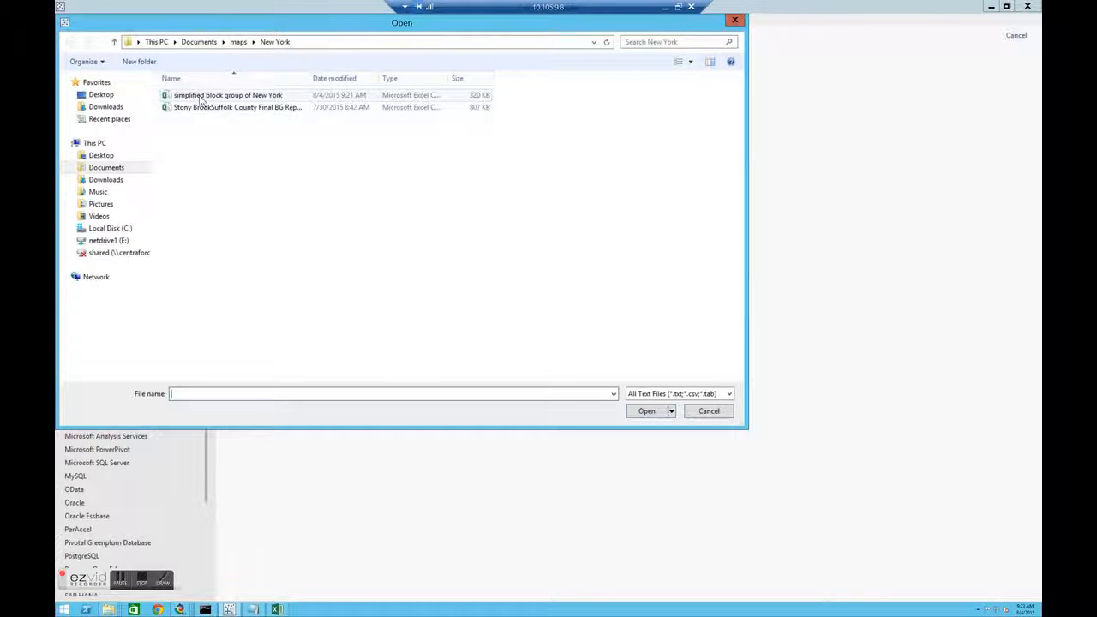
pyautogui.doubleClick(199, 96)
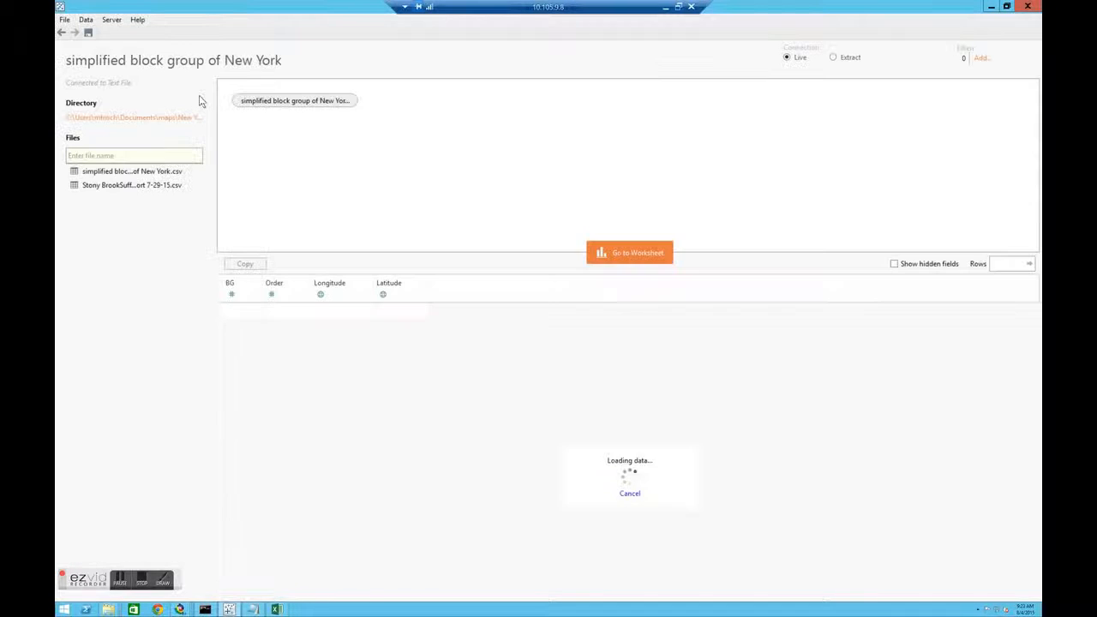
pyautogui.click(628, 254)
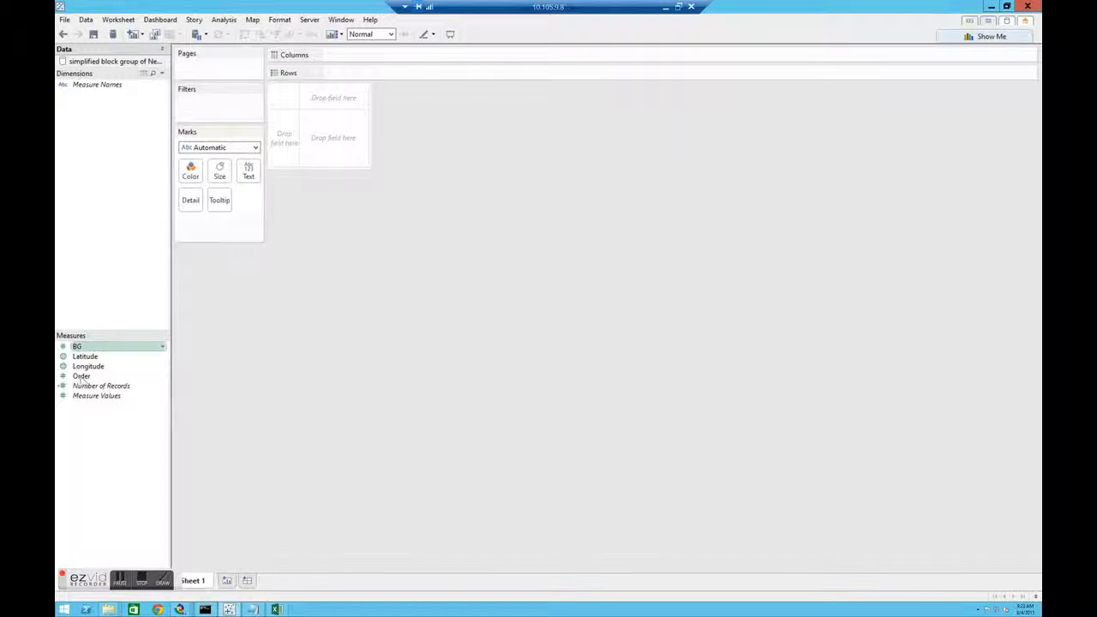
# Convert the BG, Latitude, Longitude and Order measures into dimensions
pyautogui.click(76, 347)
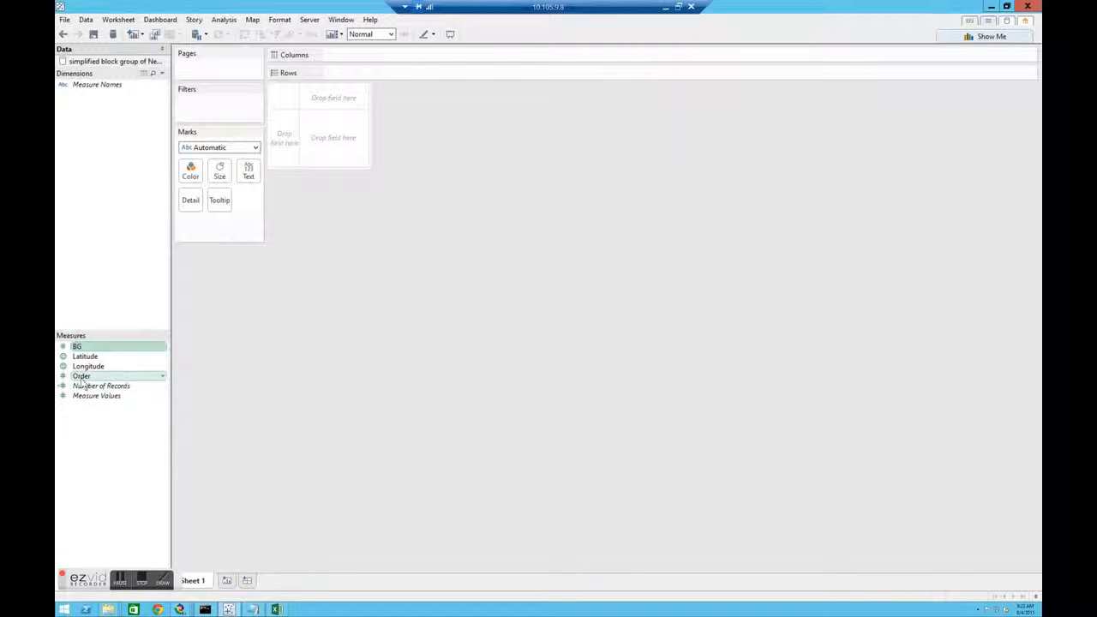
pyautogui.keyDown('shift'); pyautogui.click(82, 378); pyautogui.keyUp('shift')
pyautogui.moveTo(100, 367); pyautogui.dragTo(75, 234)
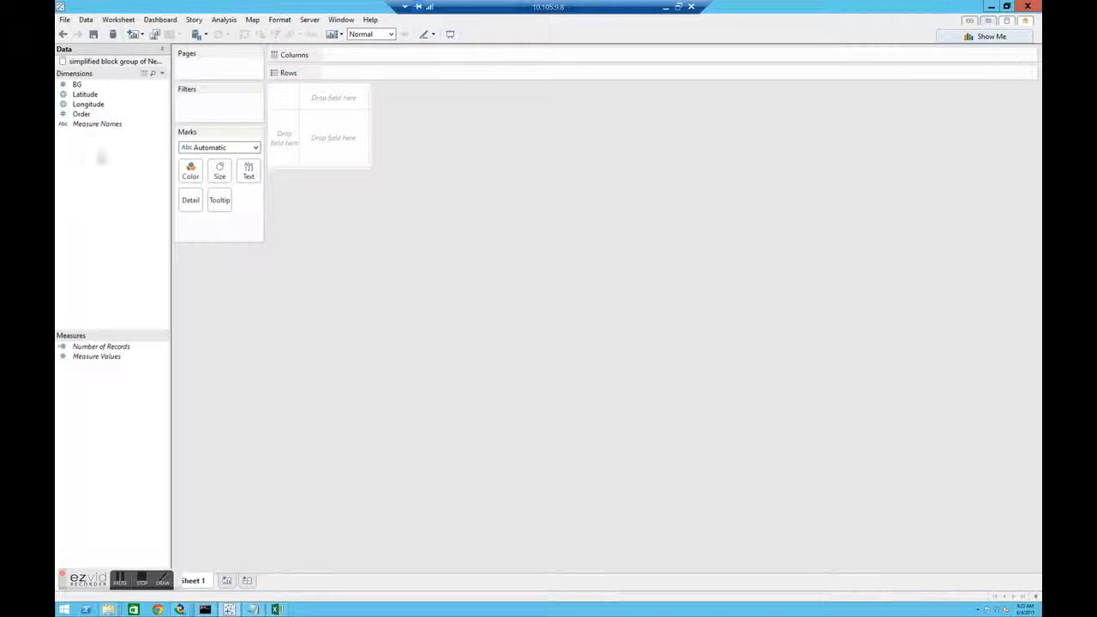
# Map the points with Longitude on Columns and Latitude on Rows, and add BG as a Detail mark
pyautogui.moveTo(88, 104); pyautogui.dragTo(343, 57)
pyautogui.moveTo(86, 94); pyautogui.dragTo(353, 75)
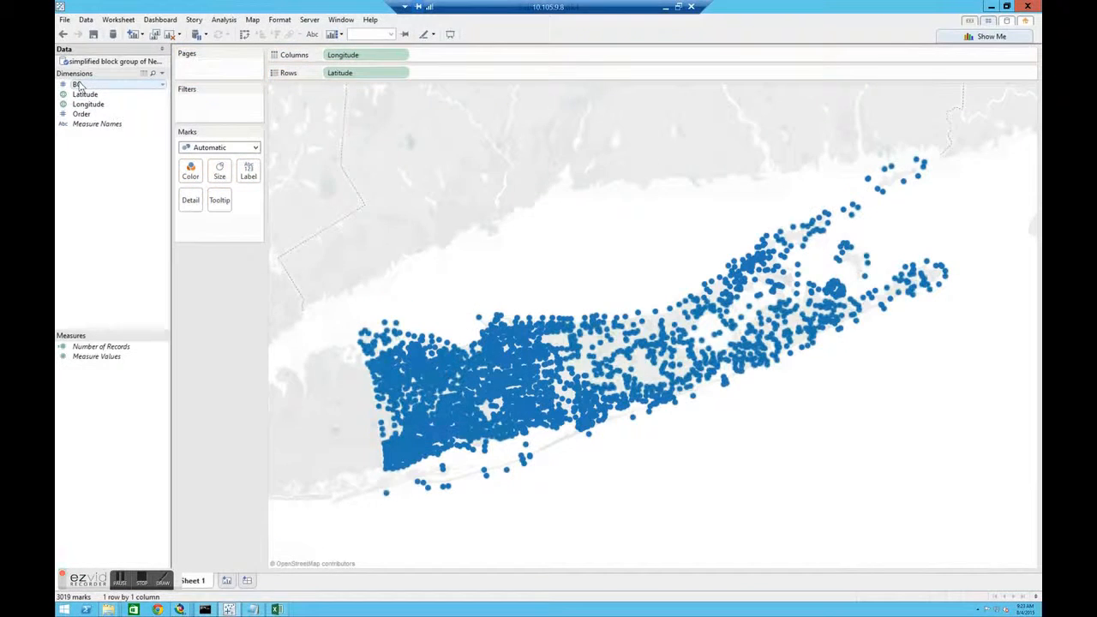
pyautogui.moveTo(77, 86); pyautogui.dragTo(186, 202)
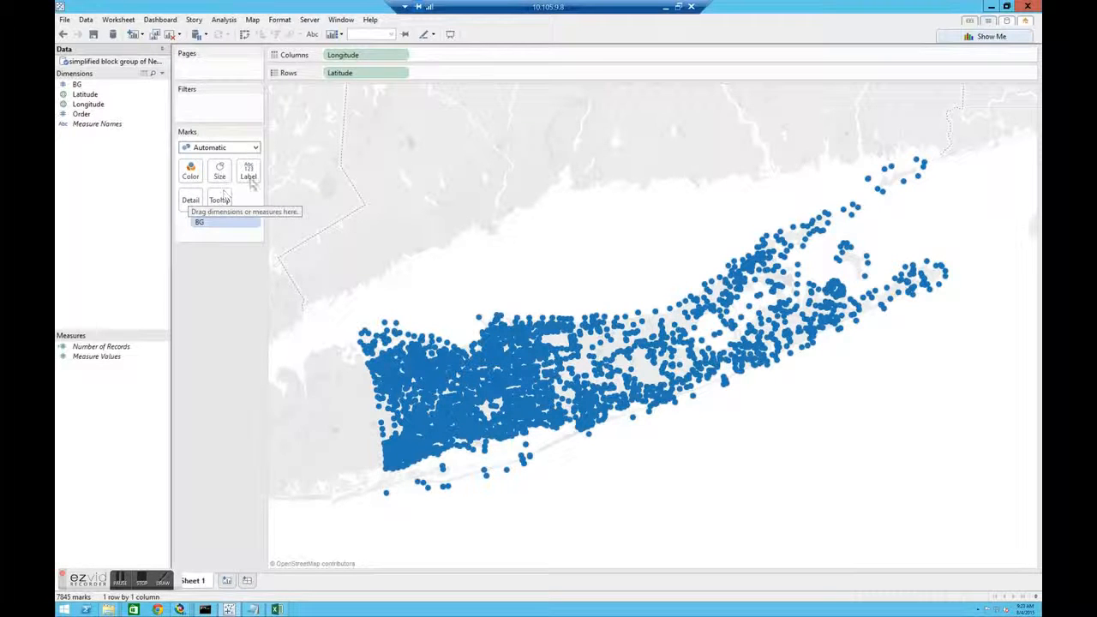
# Change the mark type to Polygon and assign Order to Path to draw the block group shapes
pyautogui.click(255, 148)
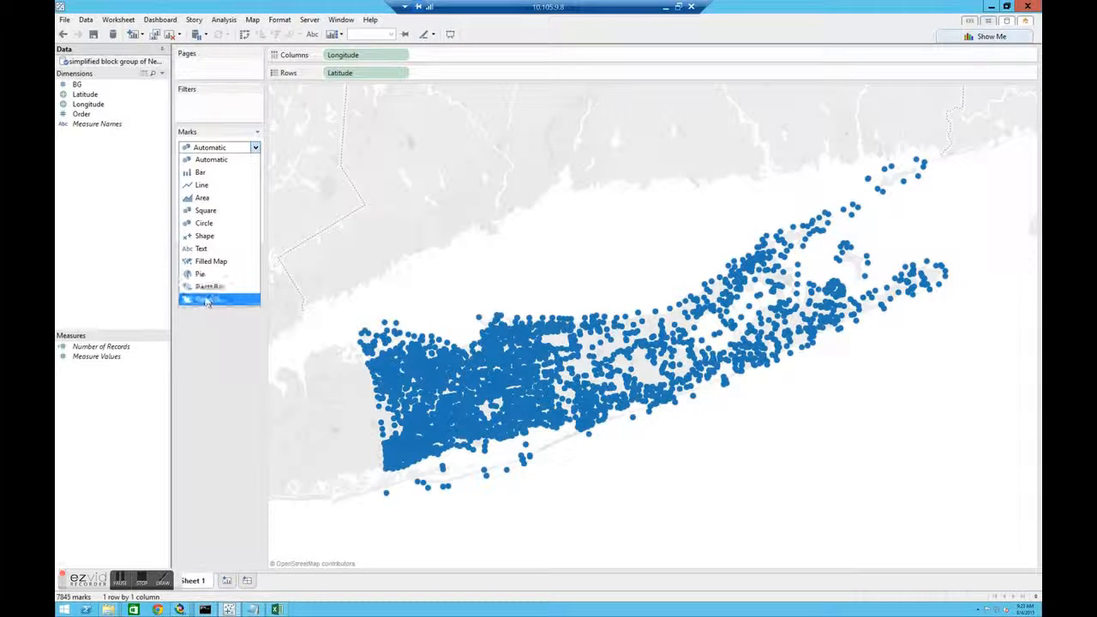
pyautogui.click(205, 299)
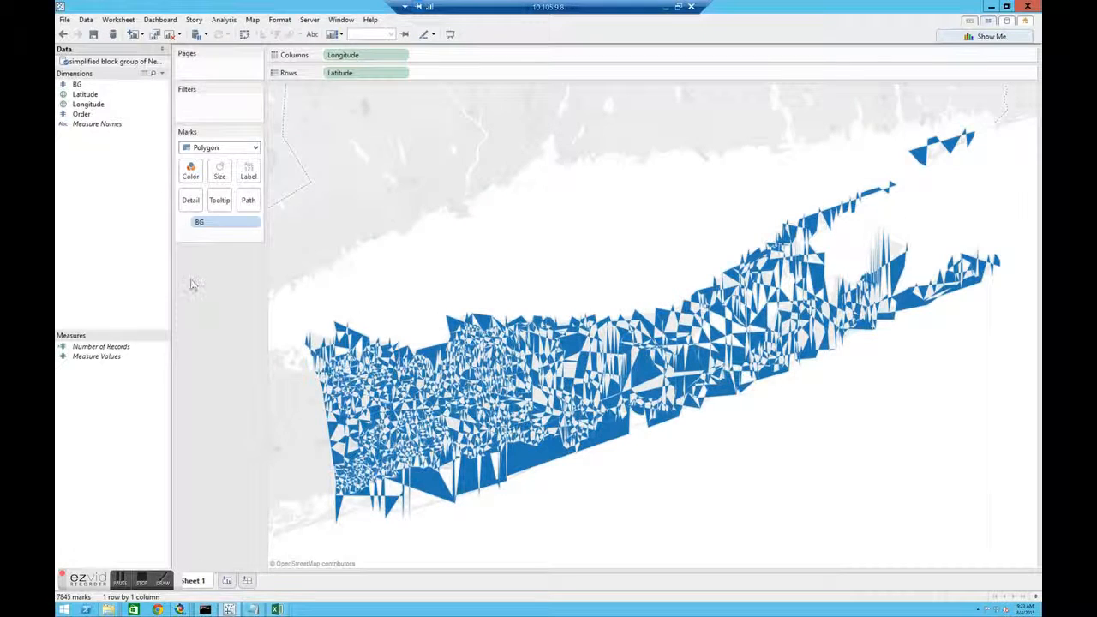
pyautogui.moveTo(79, 118); pyautogui.dragTo(242, 207)
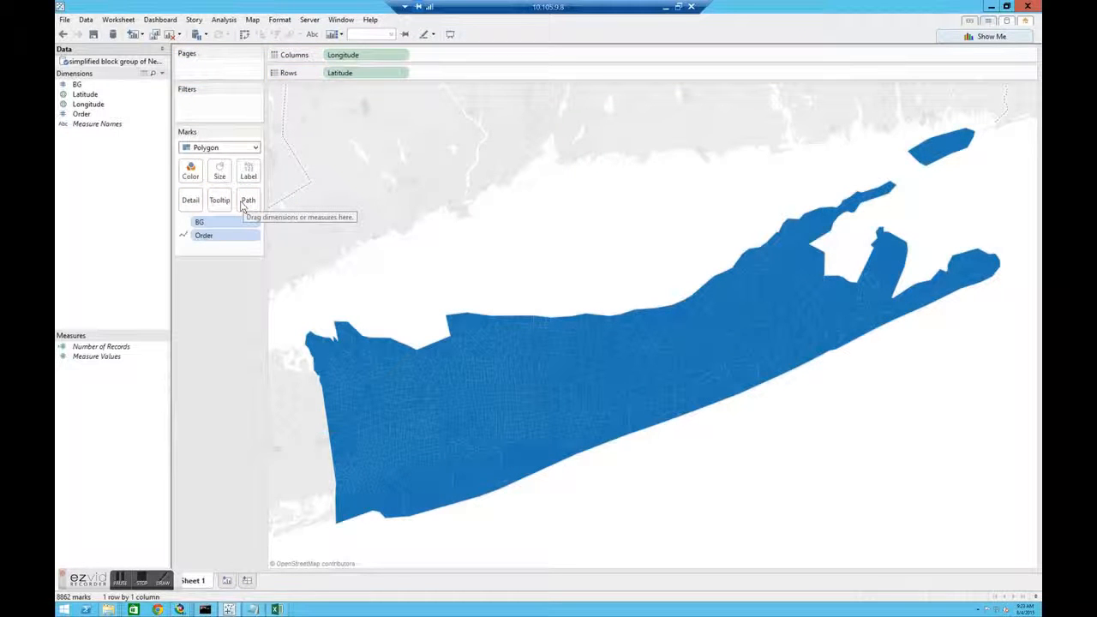
pyautogui.moveTo(418, 413)
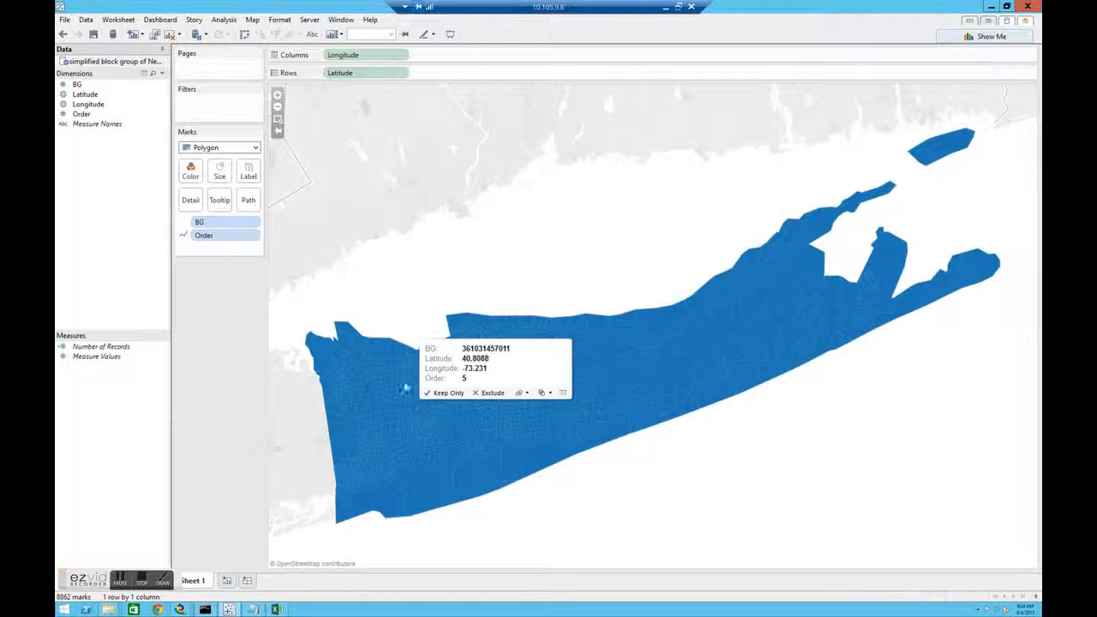
# Connect to the text file "Stony BrookSuffolk County Final BG Report 7-29-15" as a second data source and go to the worksheet
pyautogui.click(89, 20)
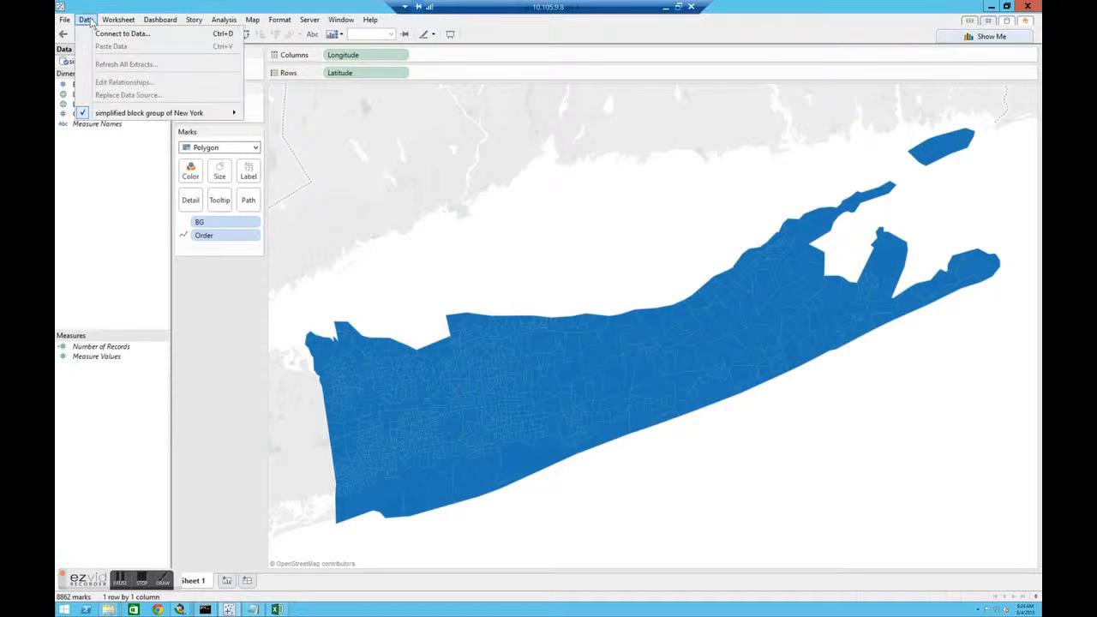
pyautogui.click(101, 34)
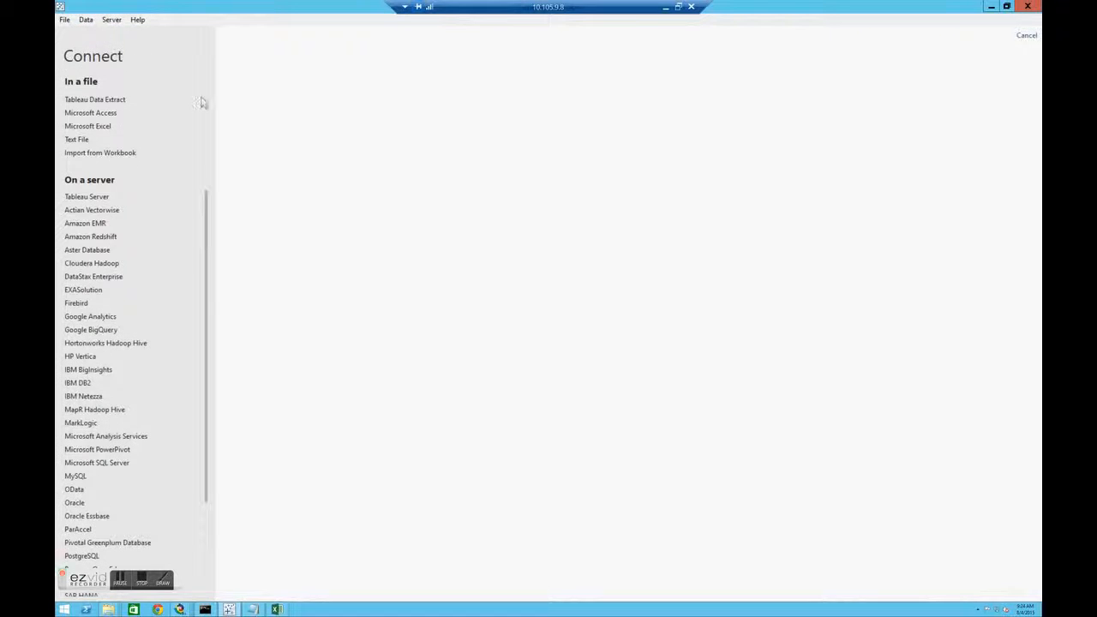
pyautogui.click(77, 139)
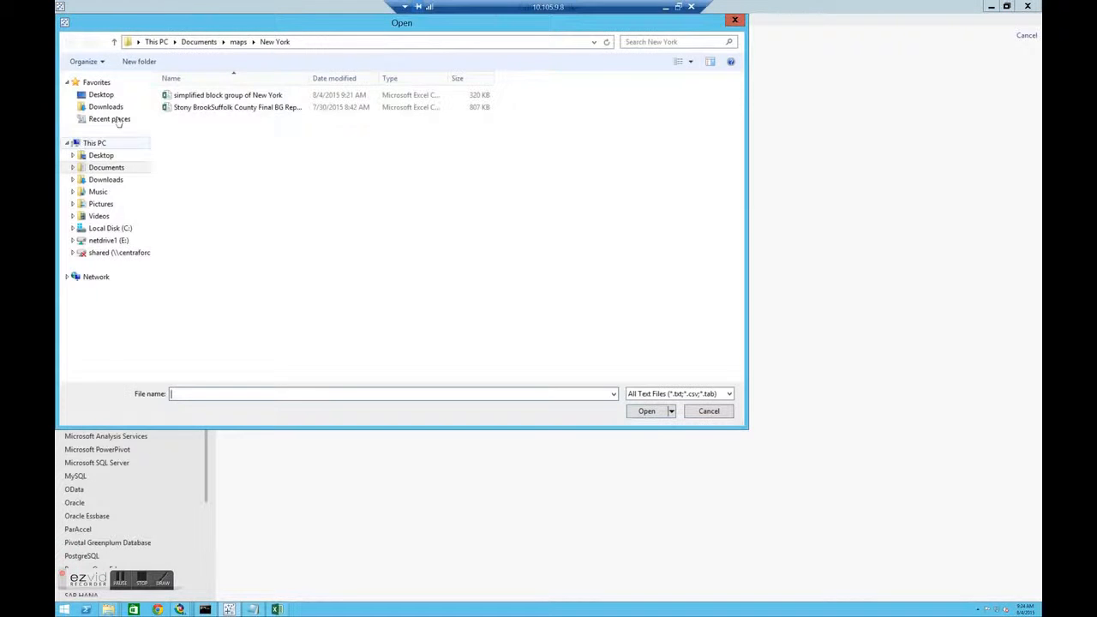
pyautogui.click(195, 110)
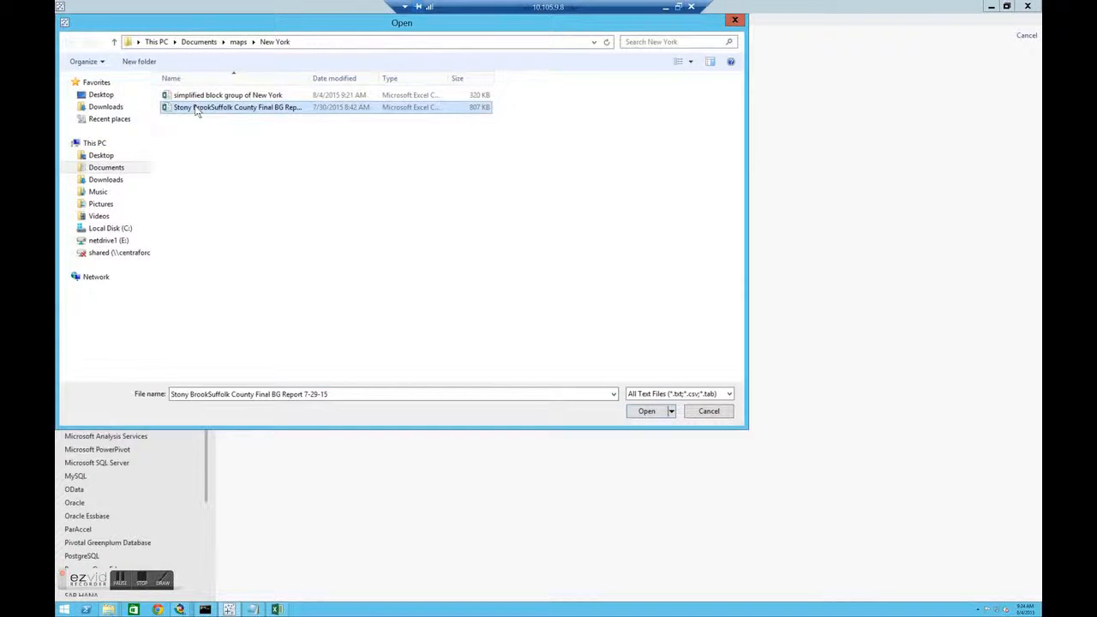
pyautogui.click(644, 411)
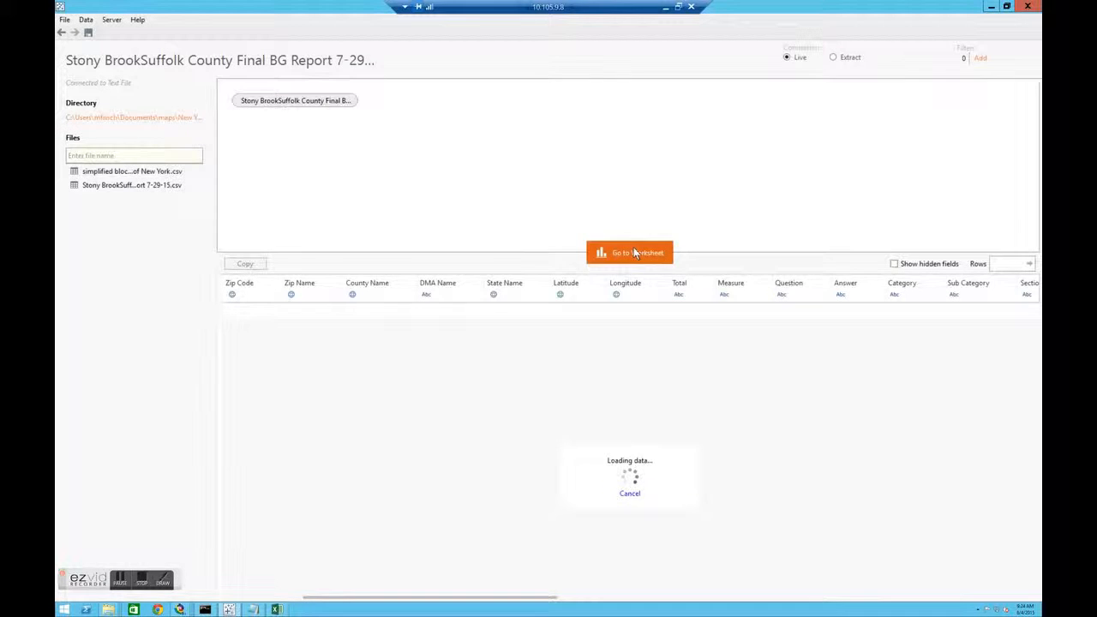
pyautogui.click(634, 250)
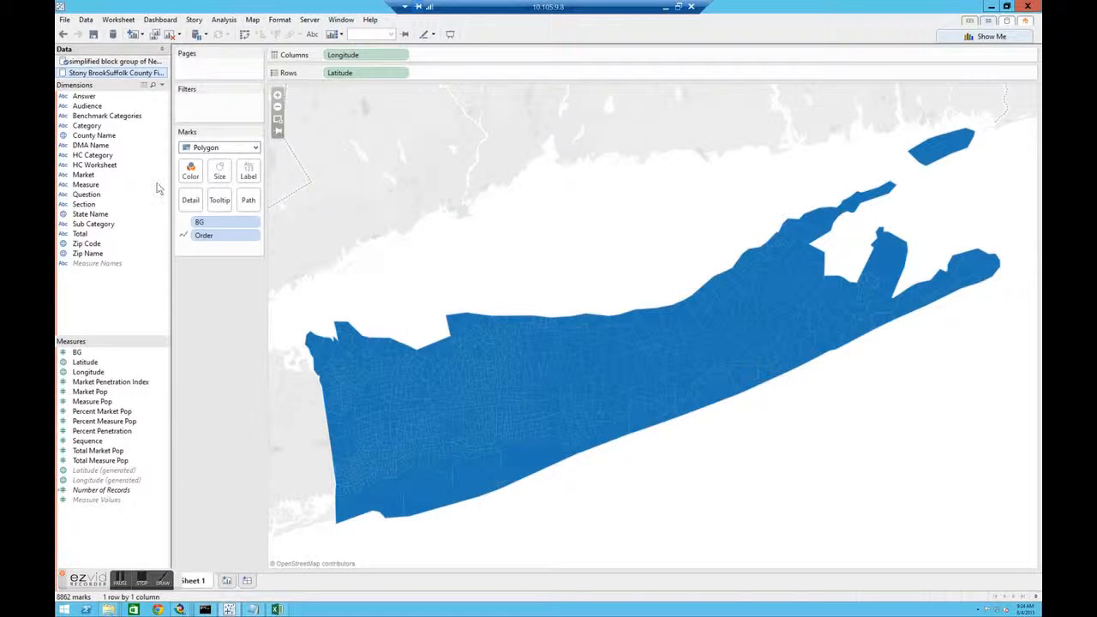
# In the Suffolk County report data source, convert BG into a dimension and color the polygons by Market Pop
pyautogui.click(83, 74)
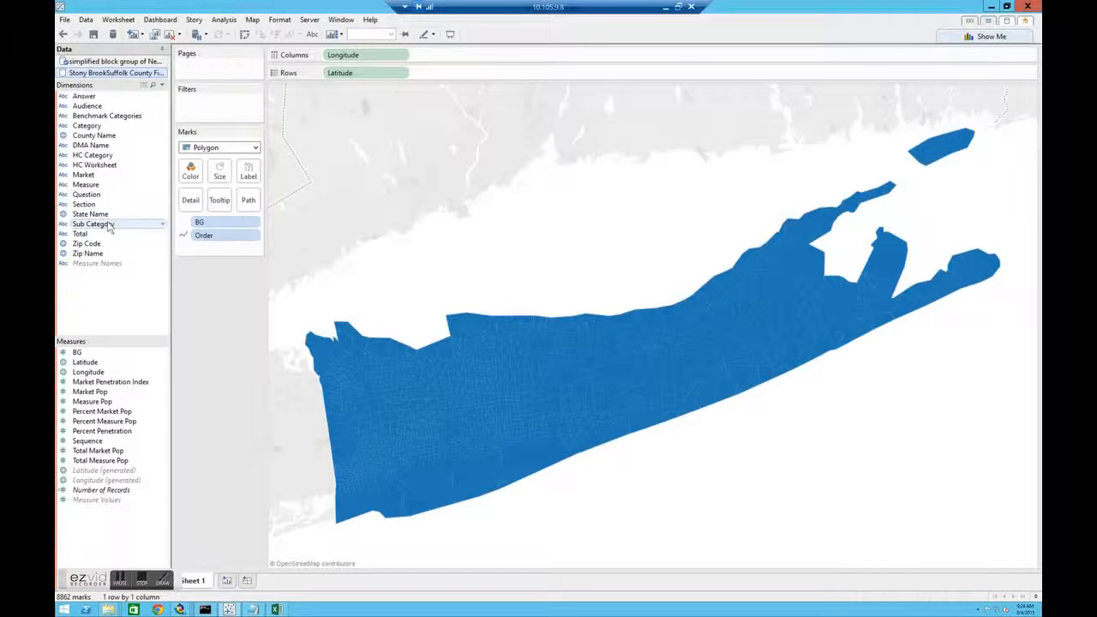
pyautogui.click(111, 62)
pyautogui.click(111, 74)
pyautogui.click(112, 62)
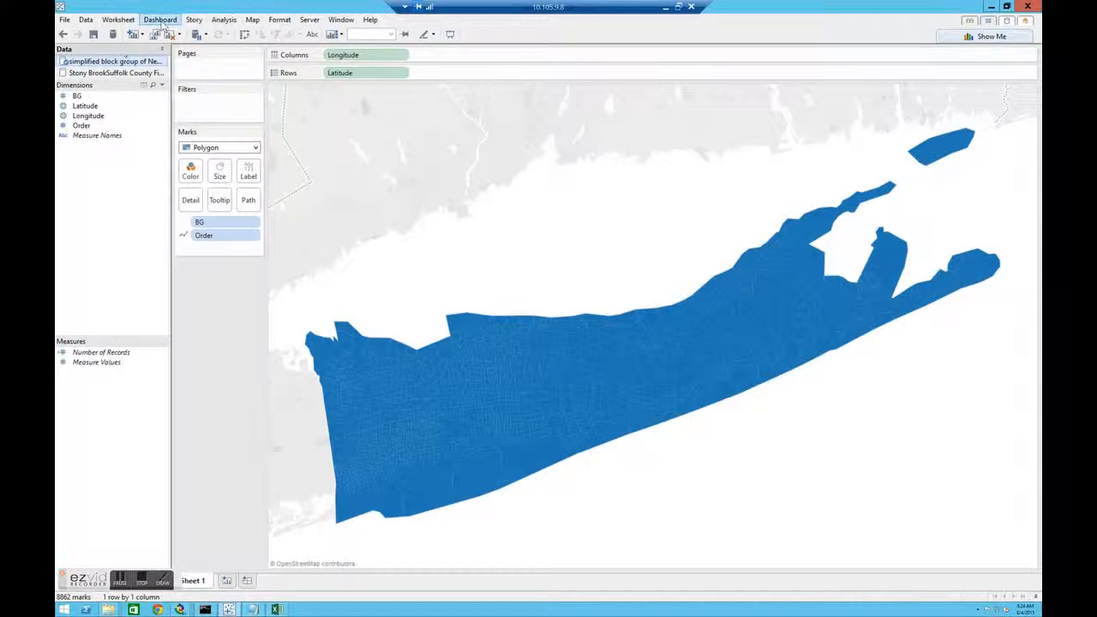
pyautogui.click(77, 97)
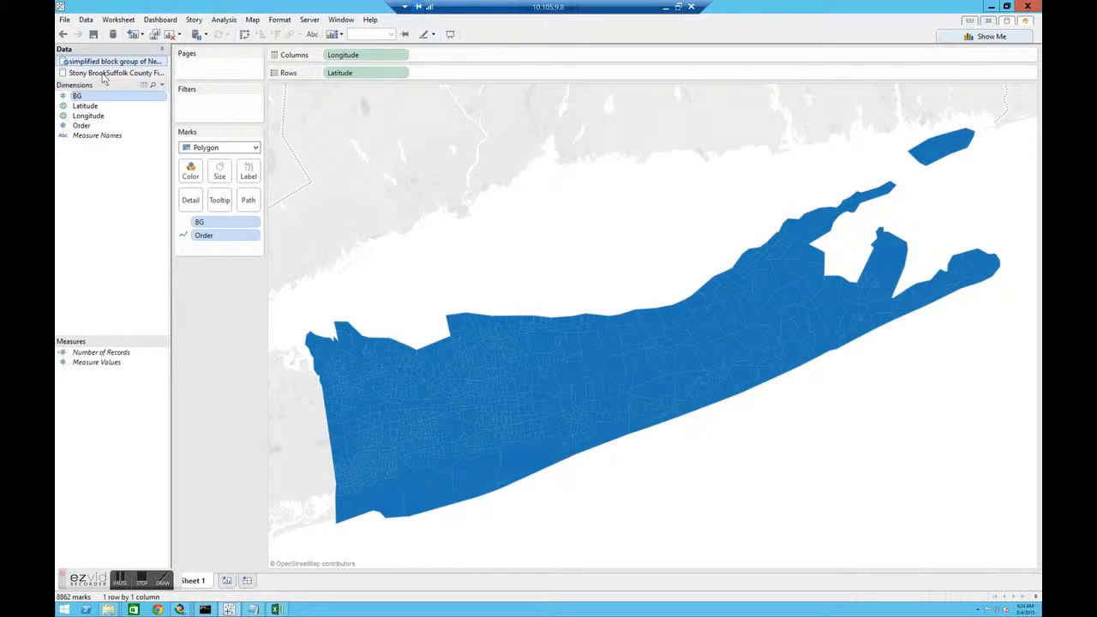
pyautogui.click(104, 74)
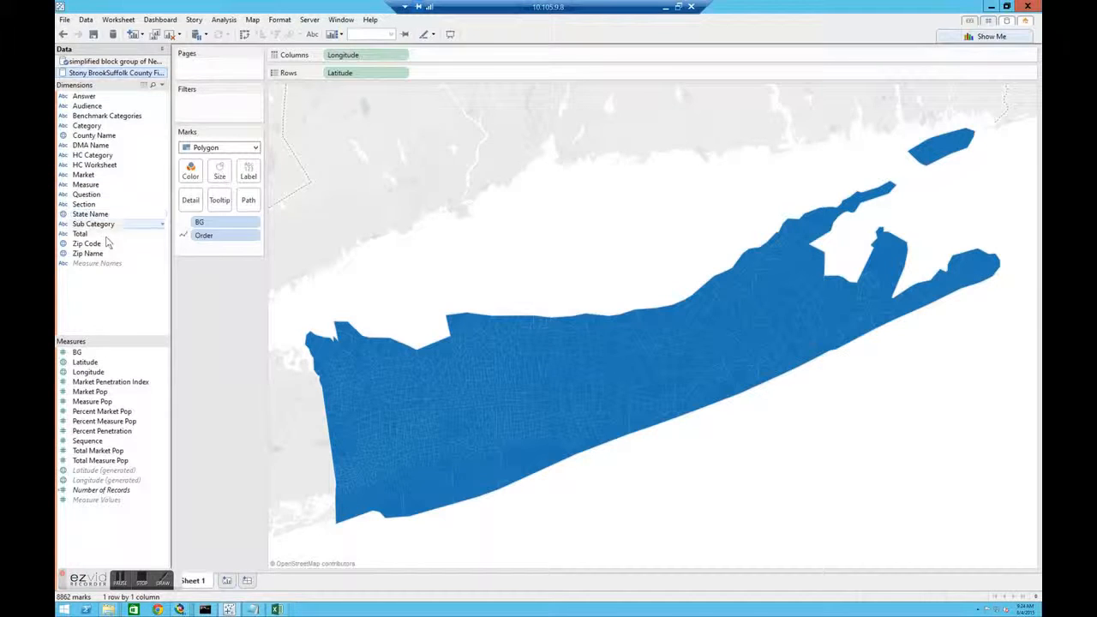
pyautogui.moveTo(81, 355); pyautogui.dragTo(94, 299)
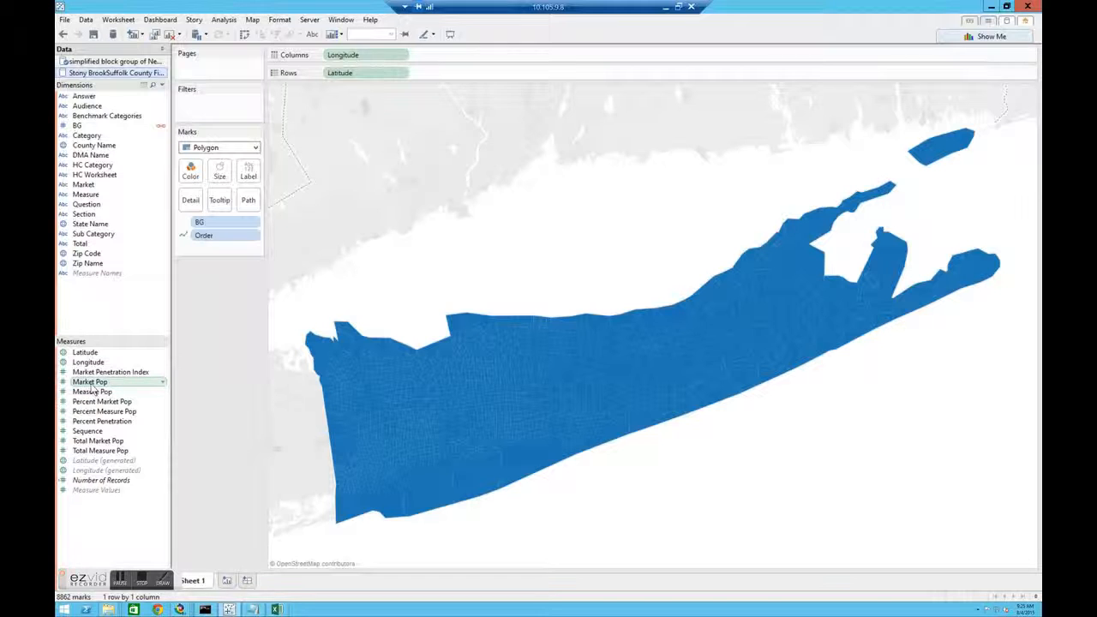
pyautogui.moveTo(92, 387); pyautogui.dragTo(193, 177)
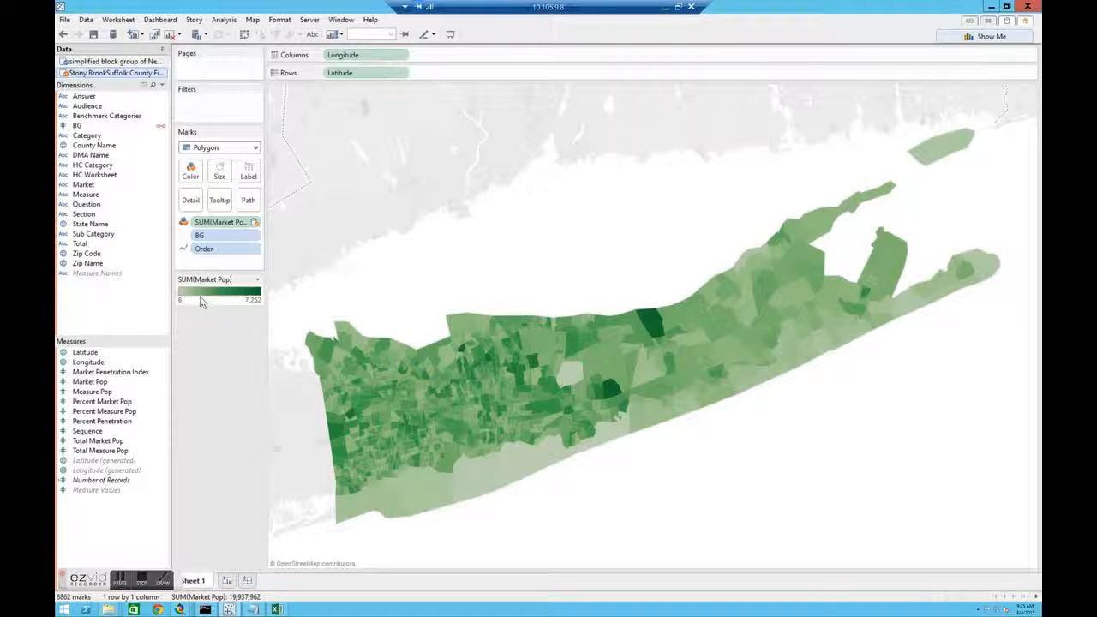
# Open the map options for the background map
pyautogui.click(254, 20)
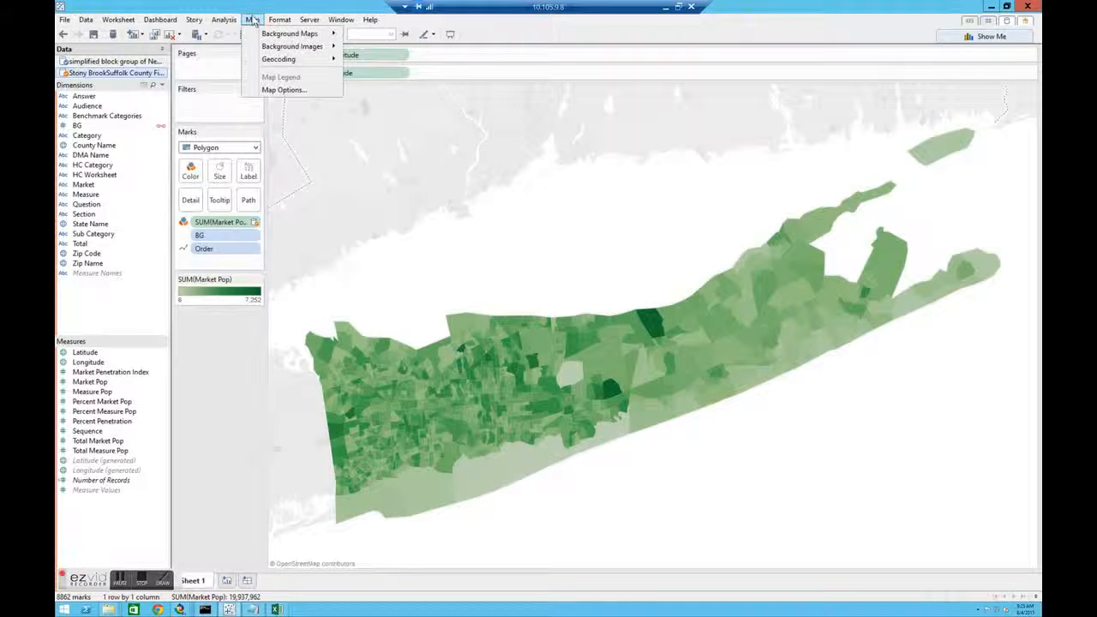
pyautogui.click(272, 90)
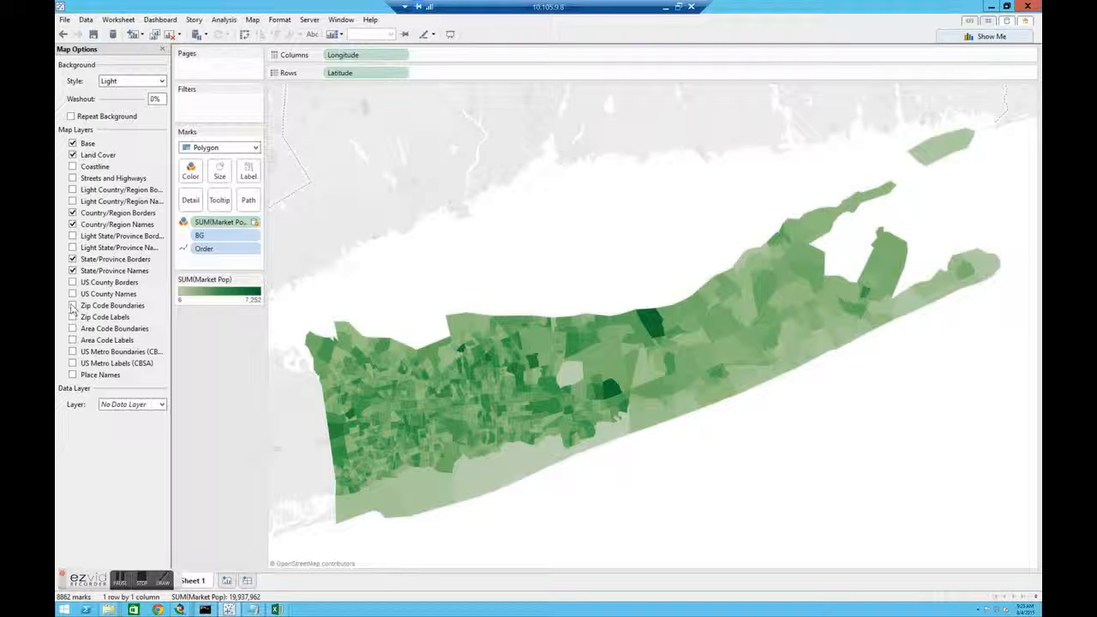
# Try the Zip Code Boundaries and Zip Code Labels layers on the map and turn both off again
pyautogui.click(72, 306)
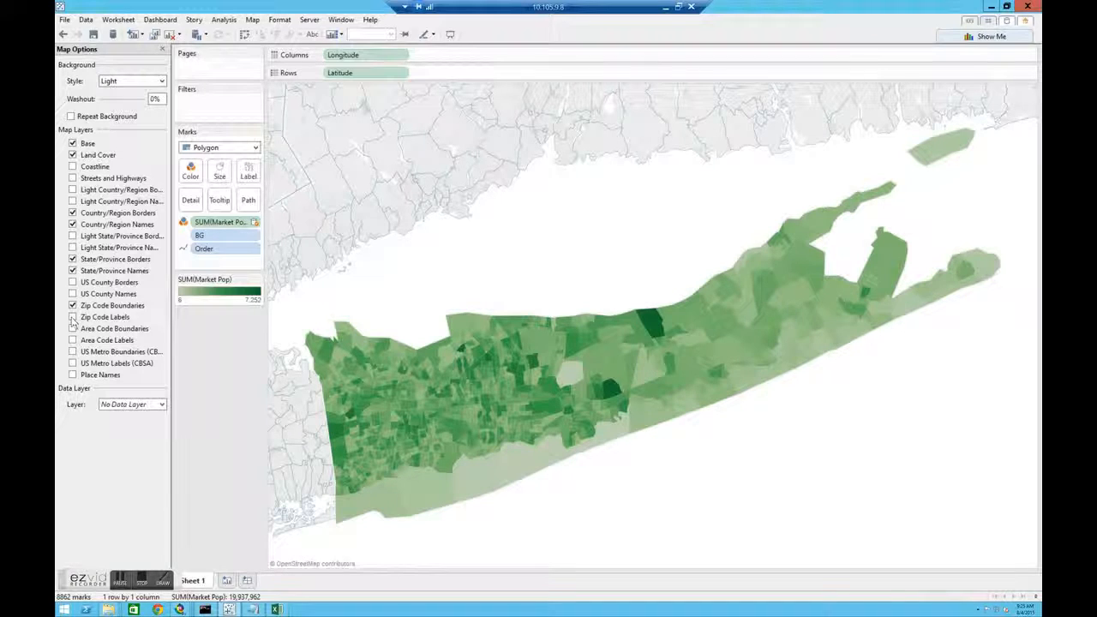
pyautogui.click(72, 317)
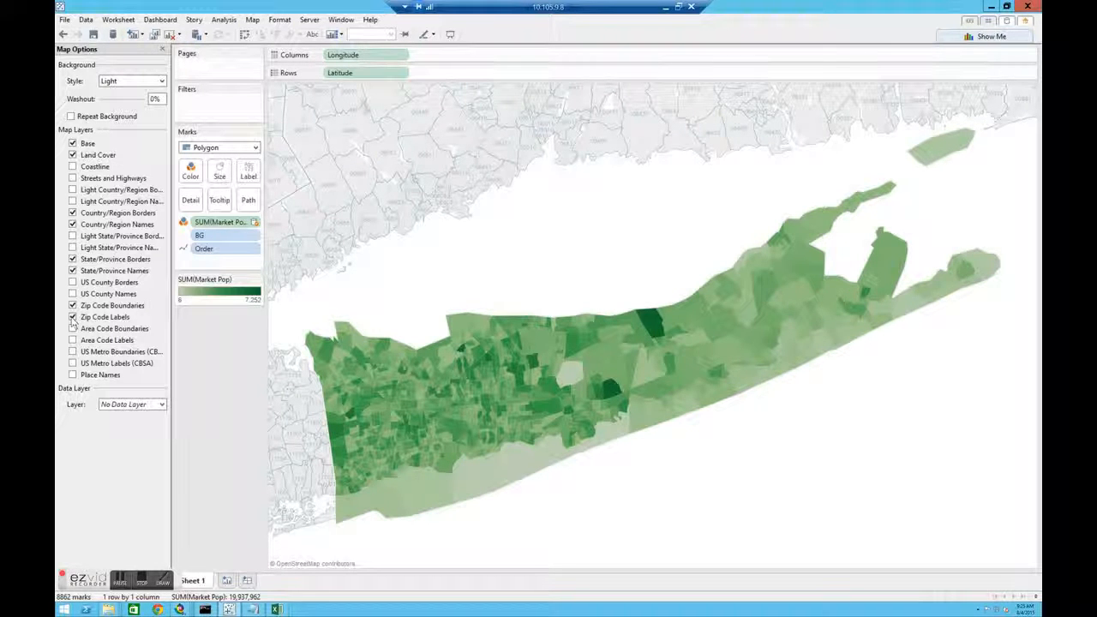
pyautogui.click(72, 317)
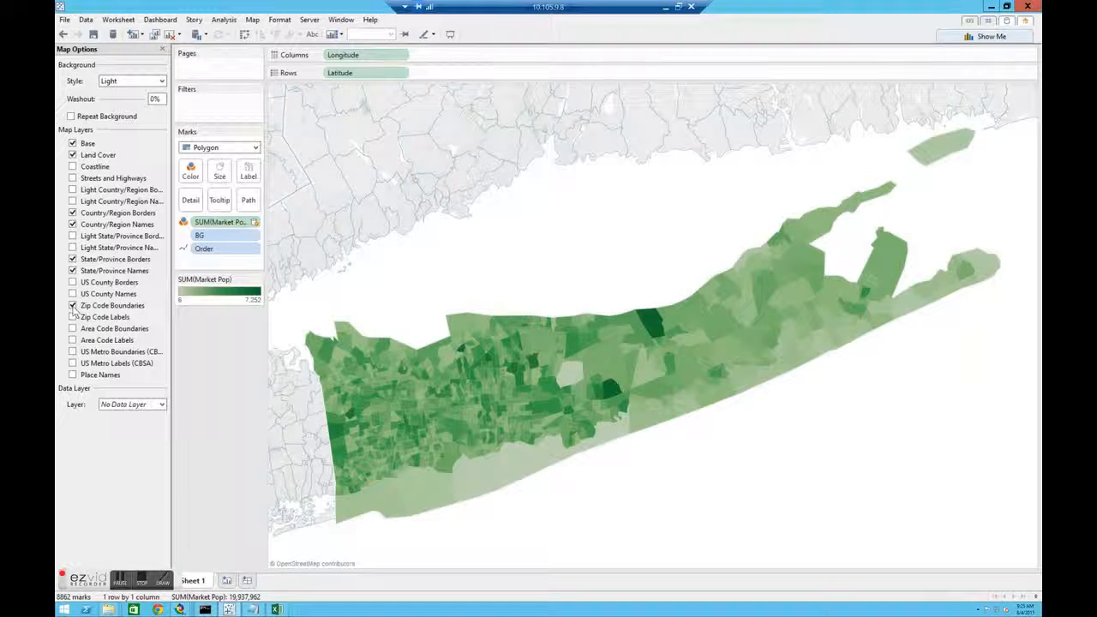
pyautogui.click(72, 305)
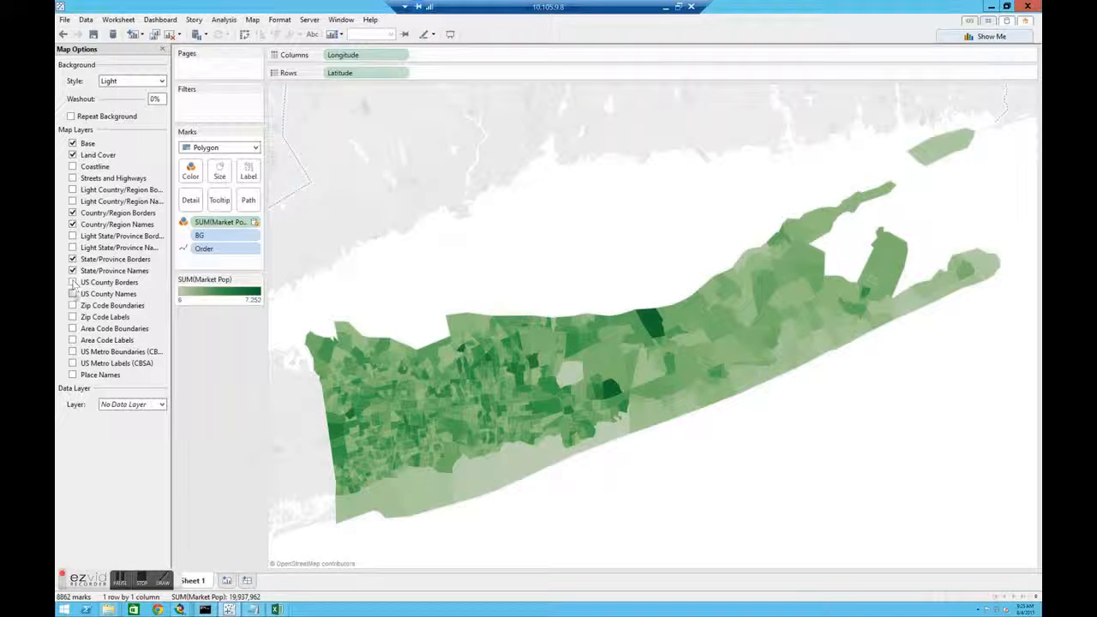
# Show US county borders and names on the map, and set the background to the Dark style with 39% washout
pyautogui.click(72, 283)
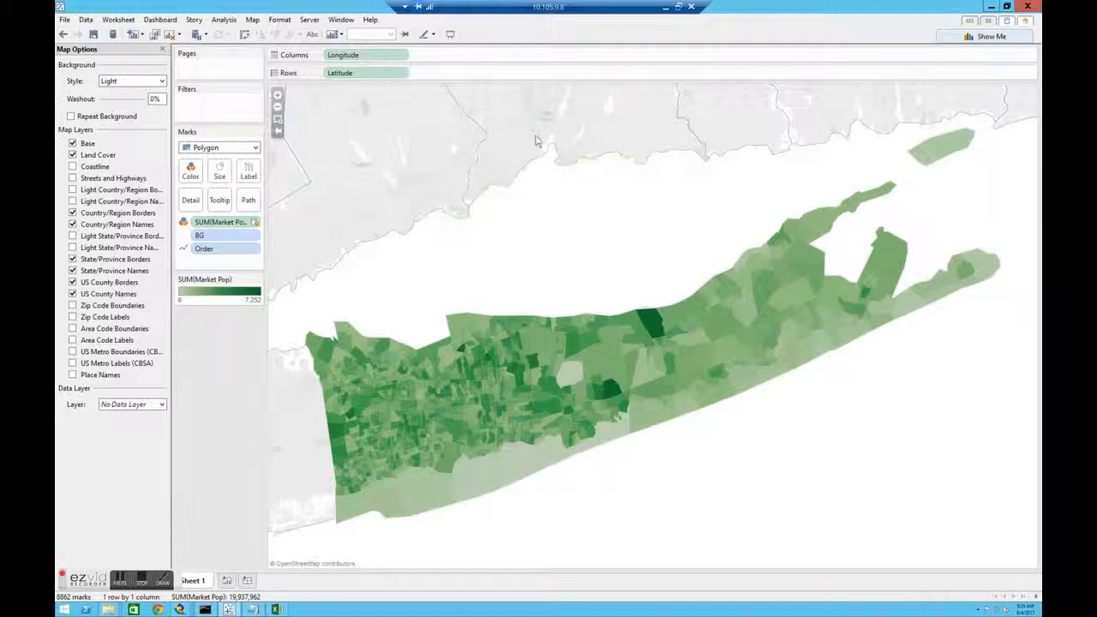
pyautogui.click(161, 81)
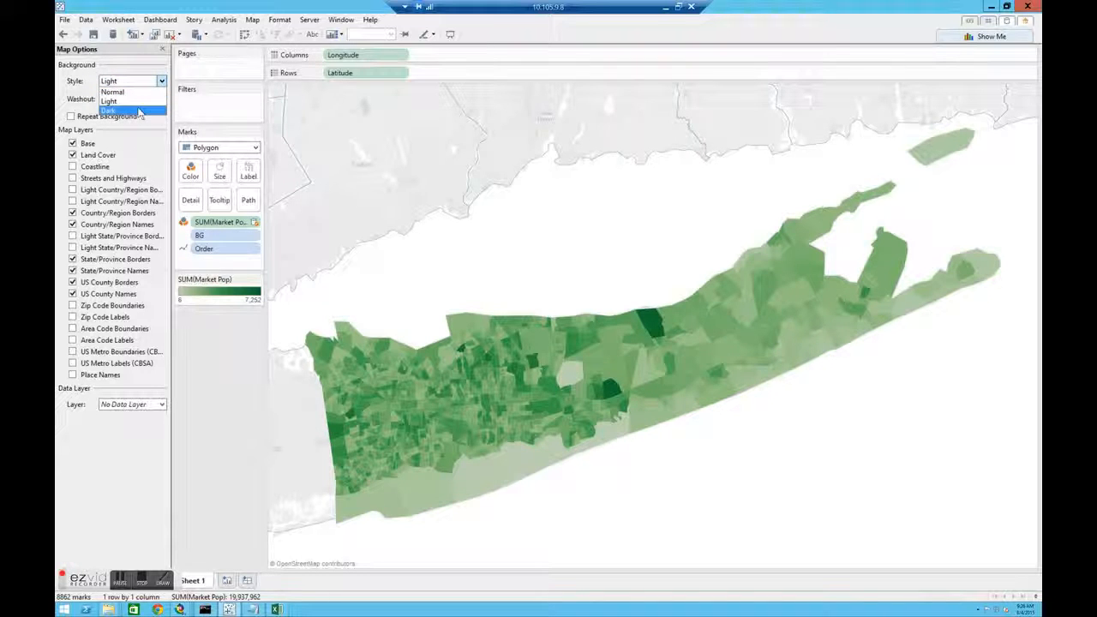
pyautogui.click(141, 102)
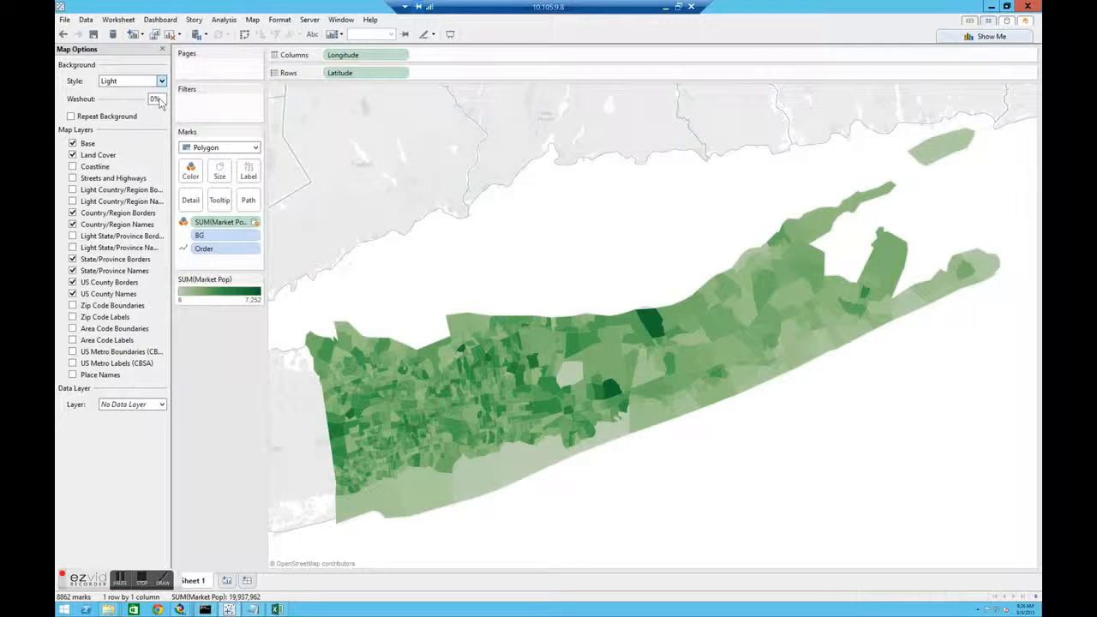
pyautogui.doubleClick(154, 99)
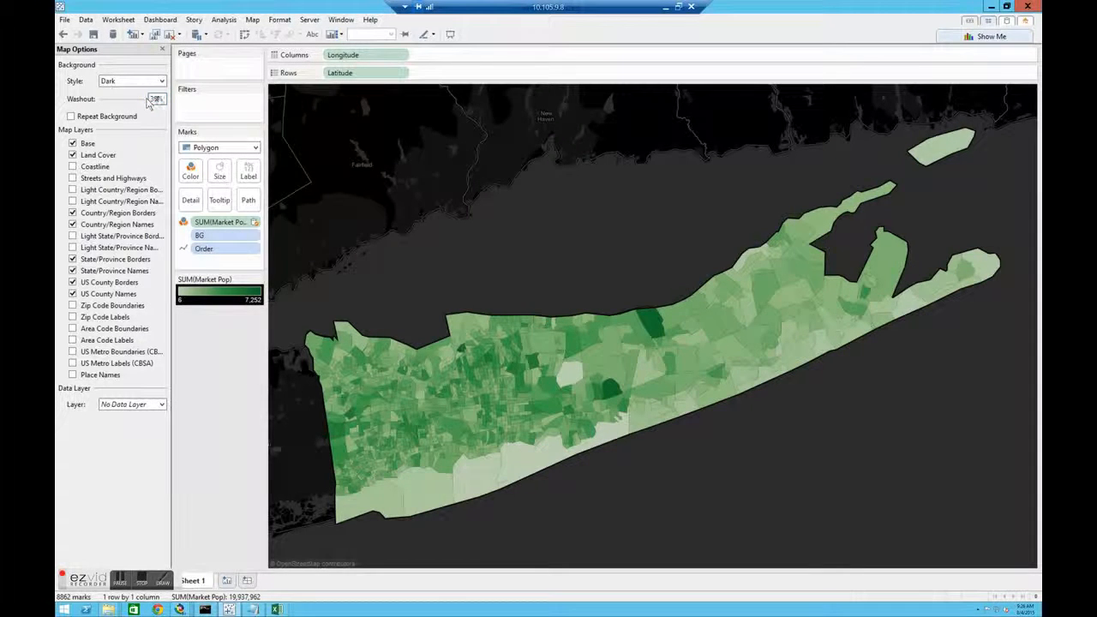
pyautogui.click(385, 176)
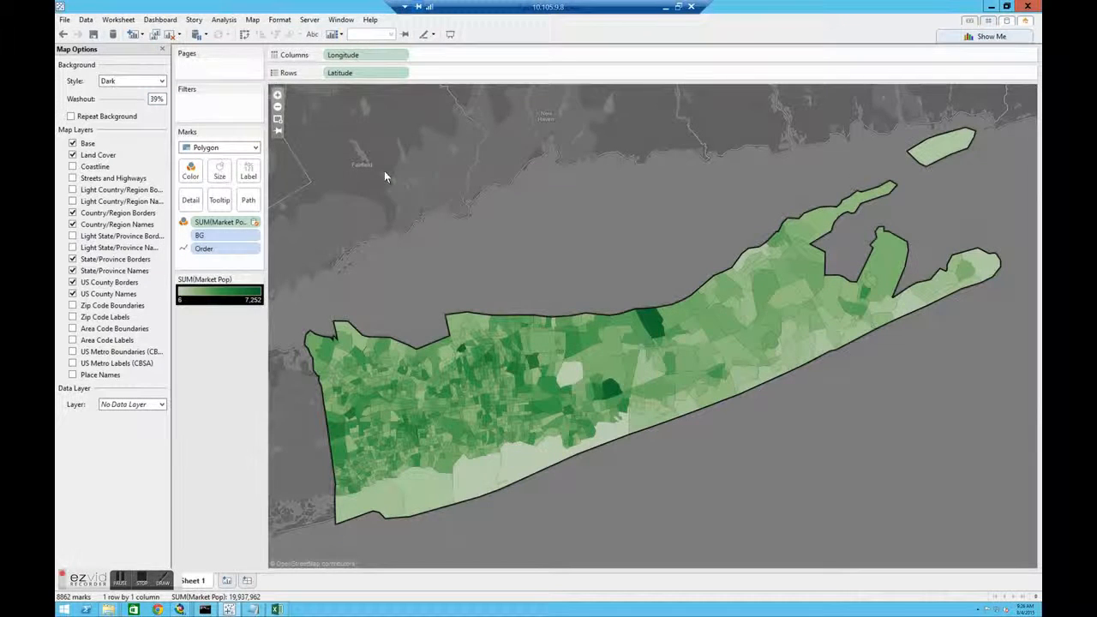
# Check the Market Pop details of several block groups on the map and close the map options
pyautogui.moveTo(462, 345)
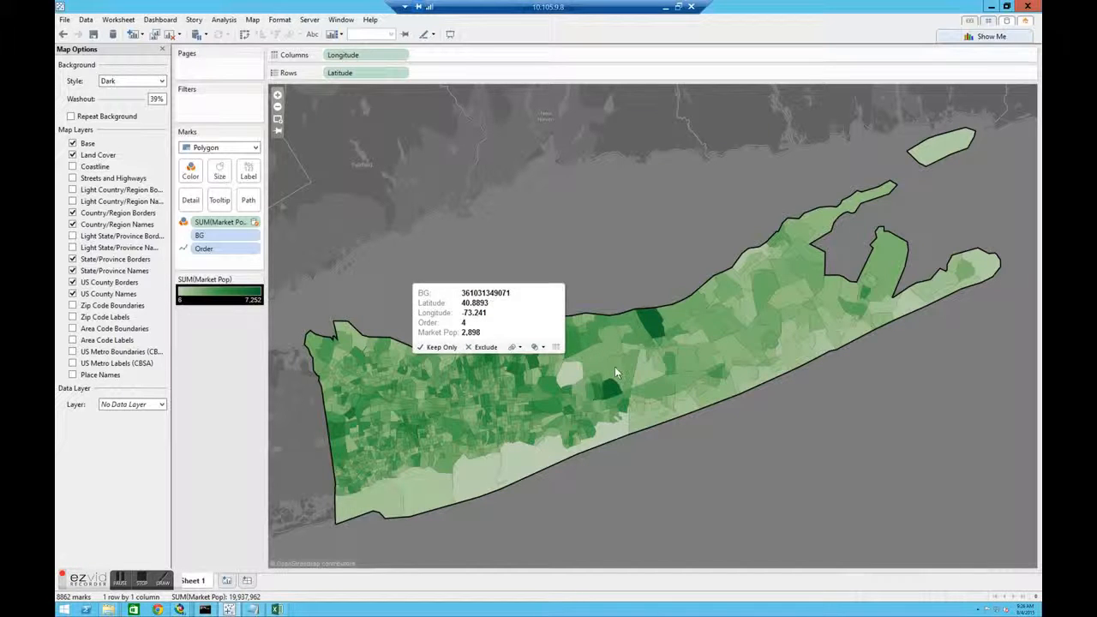
pyautogui.moveTo(654, 353)
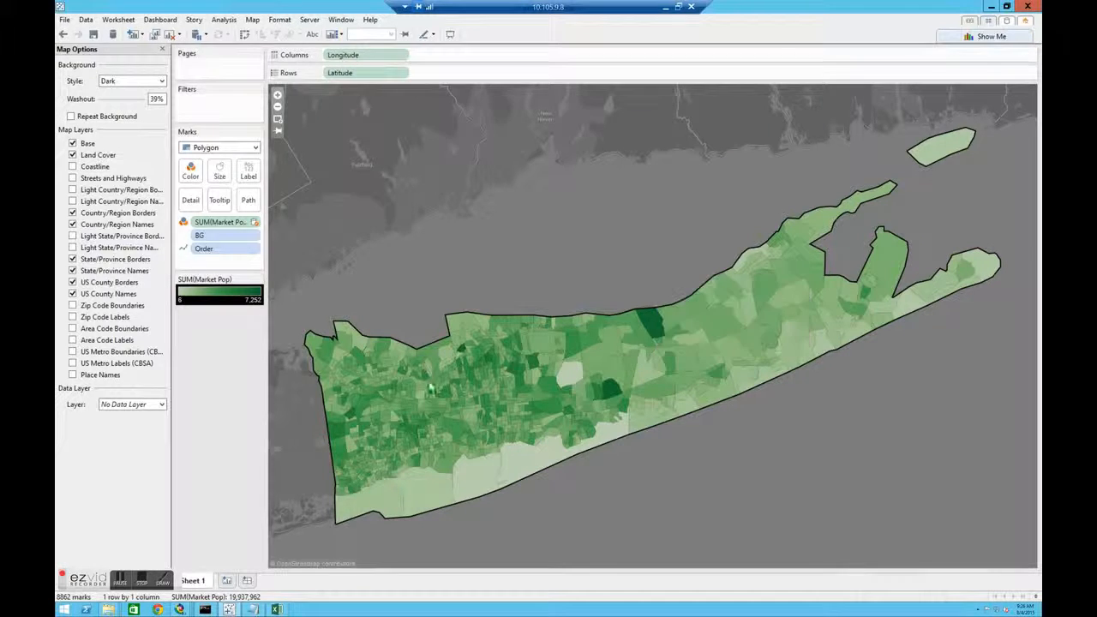
pyautogui.moveTo(478, 375)
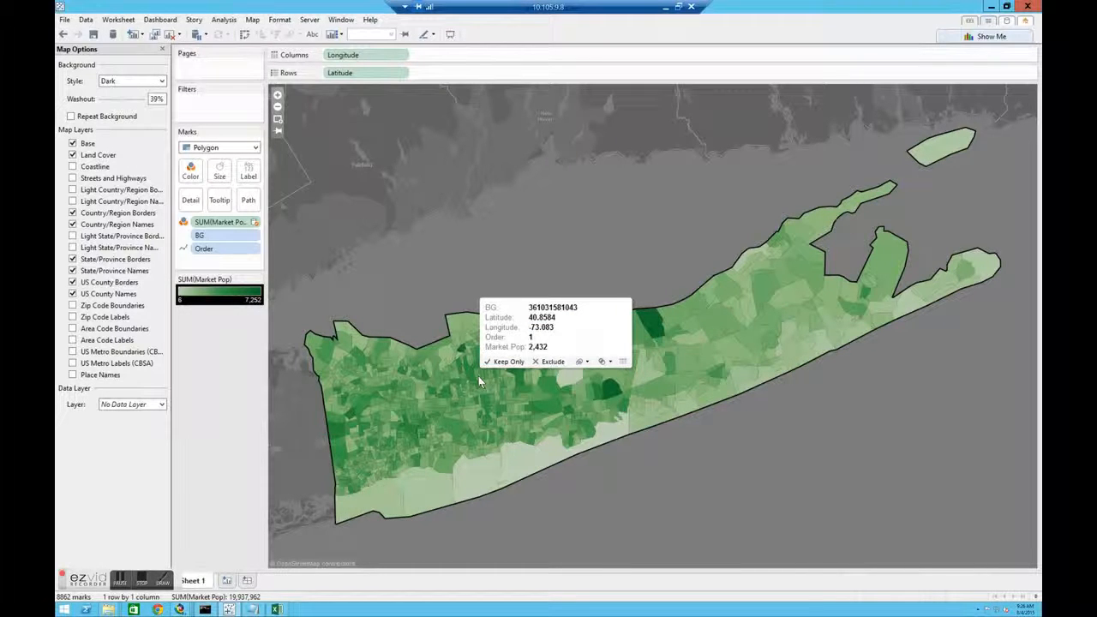
pyautogui.click(163, 51)
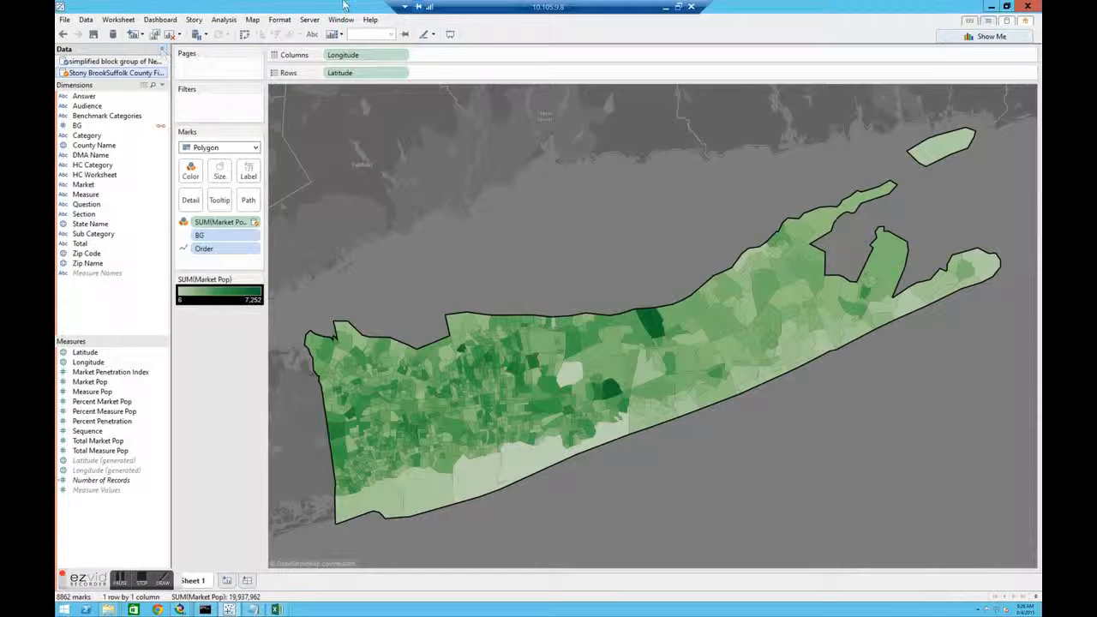
pyautogui.click(125, 581)
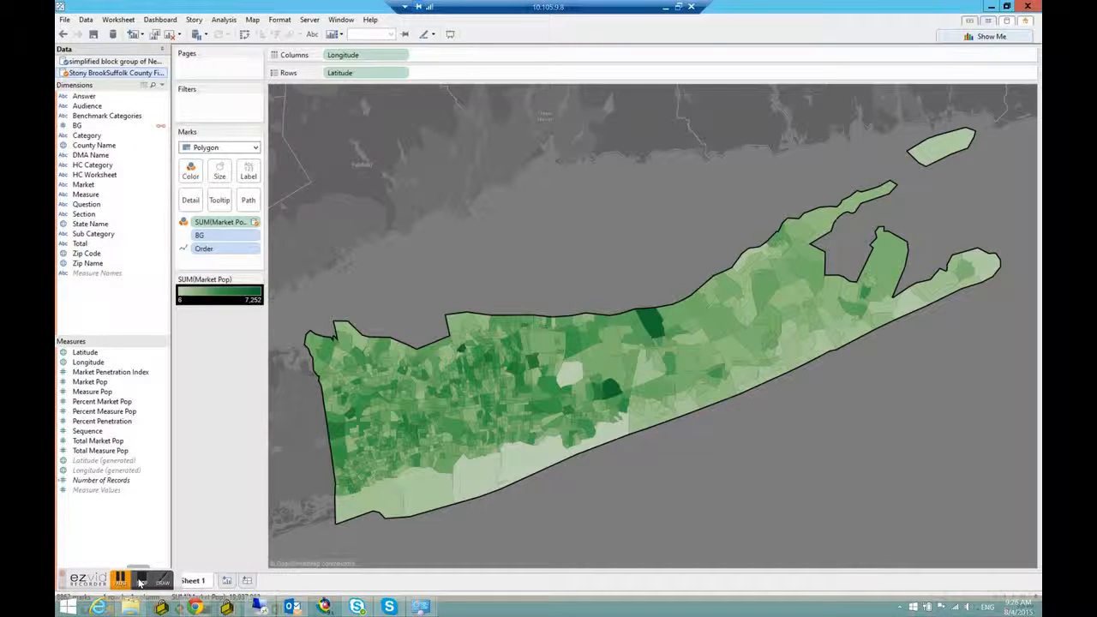